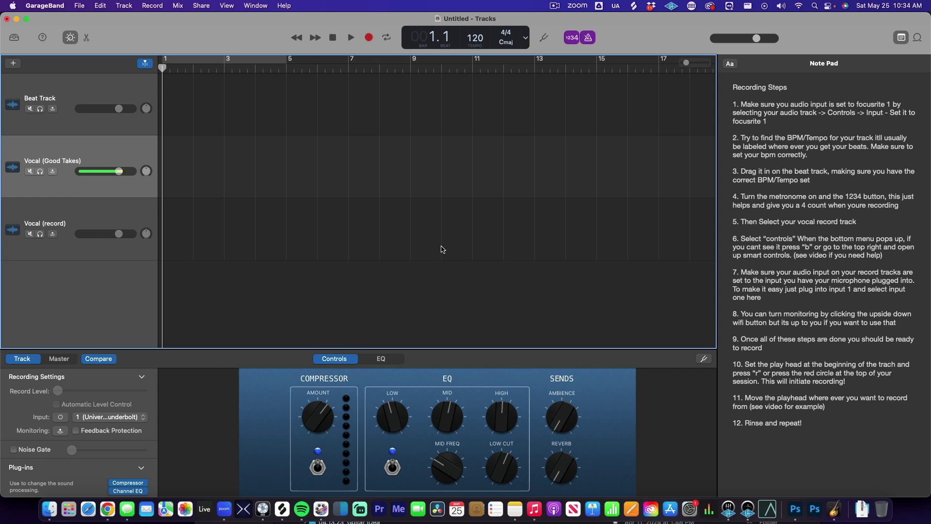
View the loop browser, and bring back the Note Pad with the recording steps
left_click(905, 38)
left_click(905, 38)
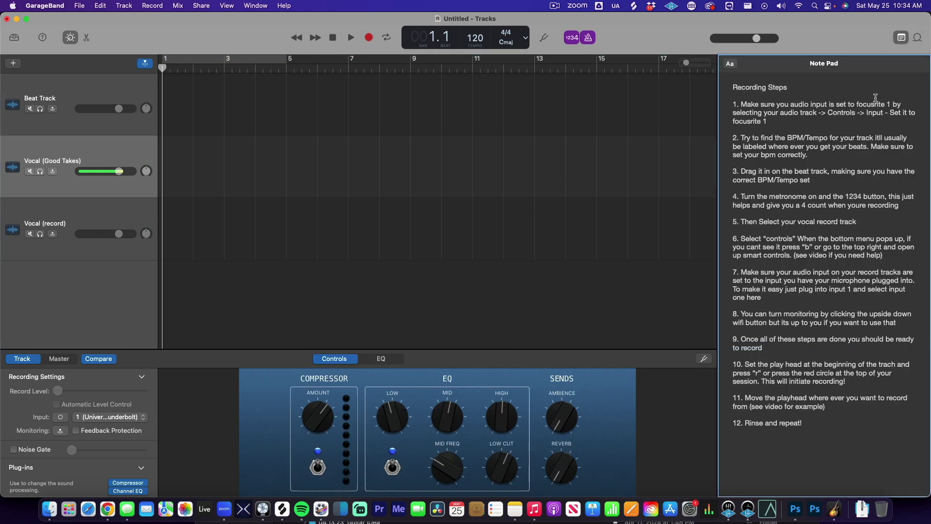
left_click(900, 37)
left_click(899, 37)
left_click(918, 38)
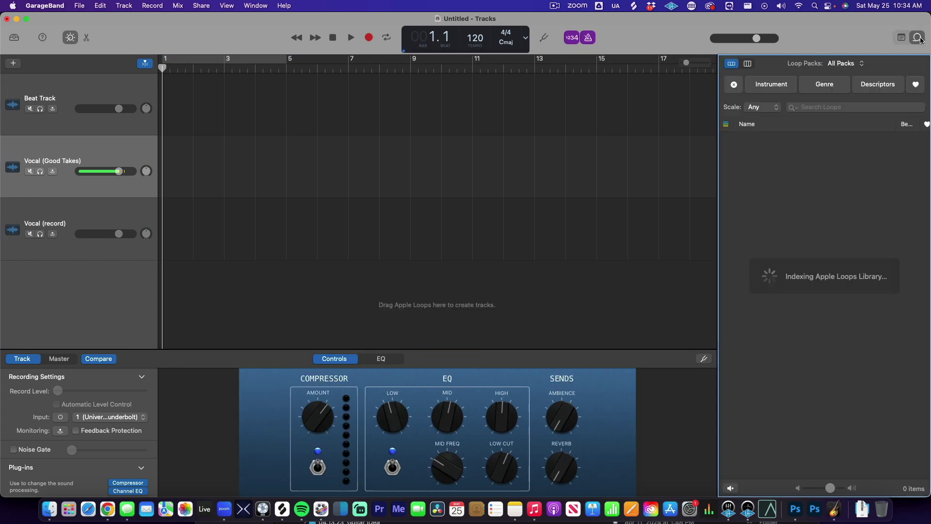
left_click(918, 38)
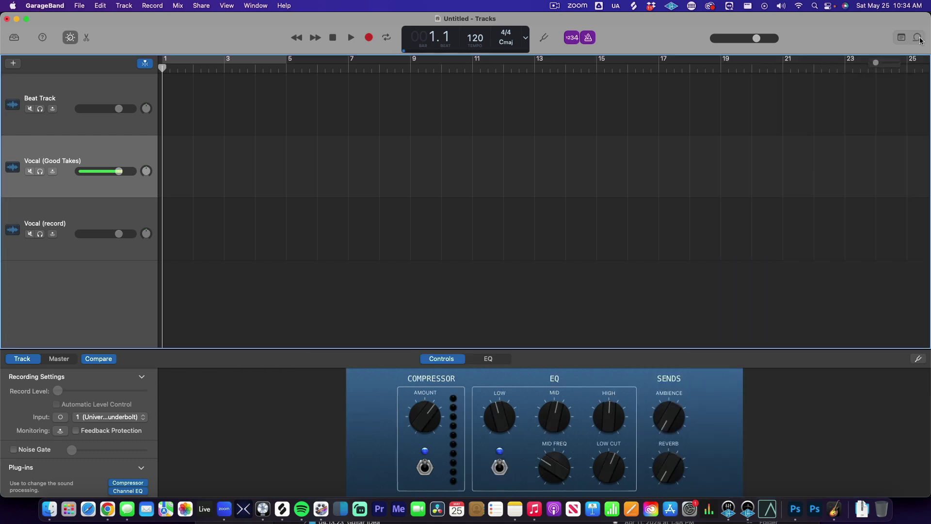
left_click(901, 37)
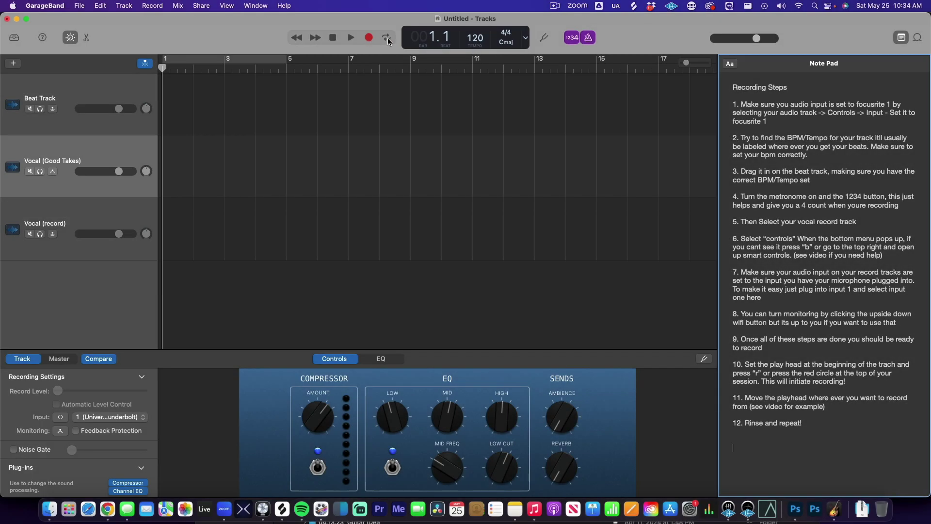
Enable the cycle area, extend it to span bars 1 to 9, and switch cycling off
left_click(259, 61)
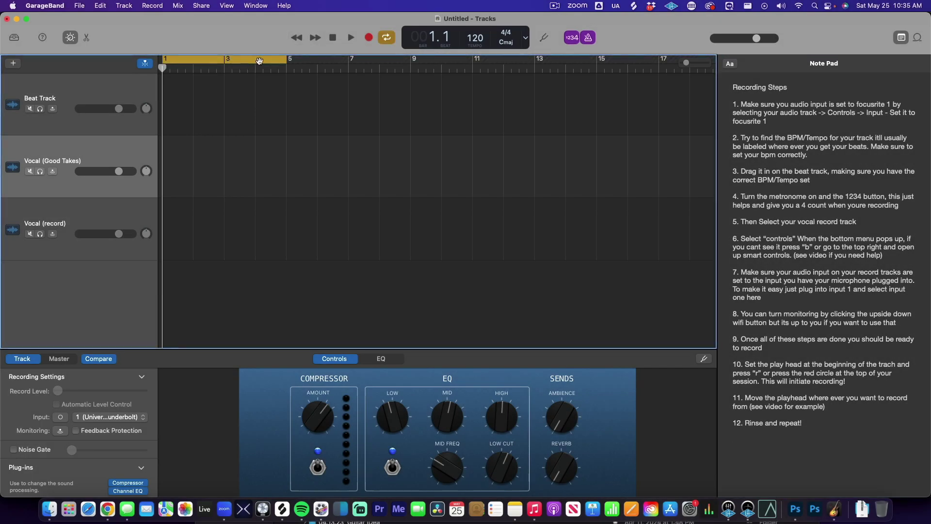
left_click_drag(294, 65, 409, 65)
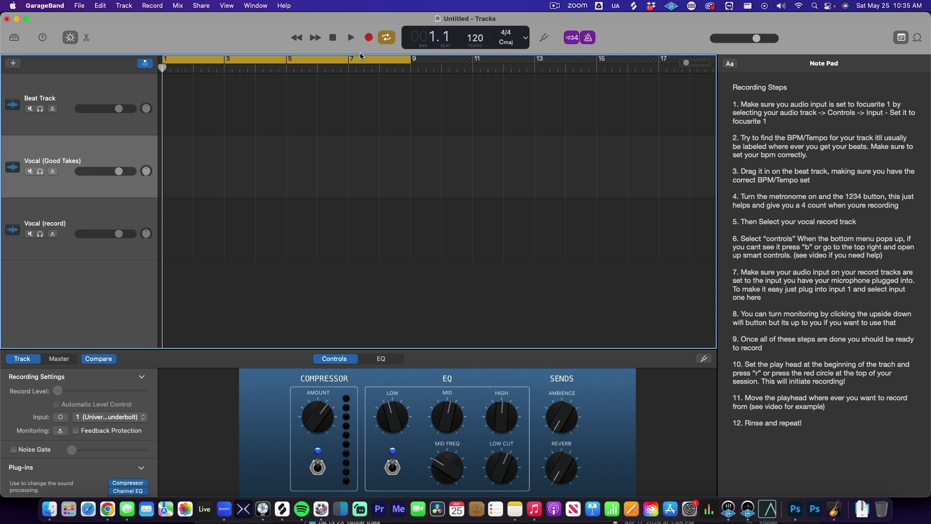
left_click(386, 38)
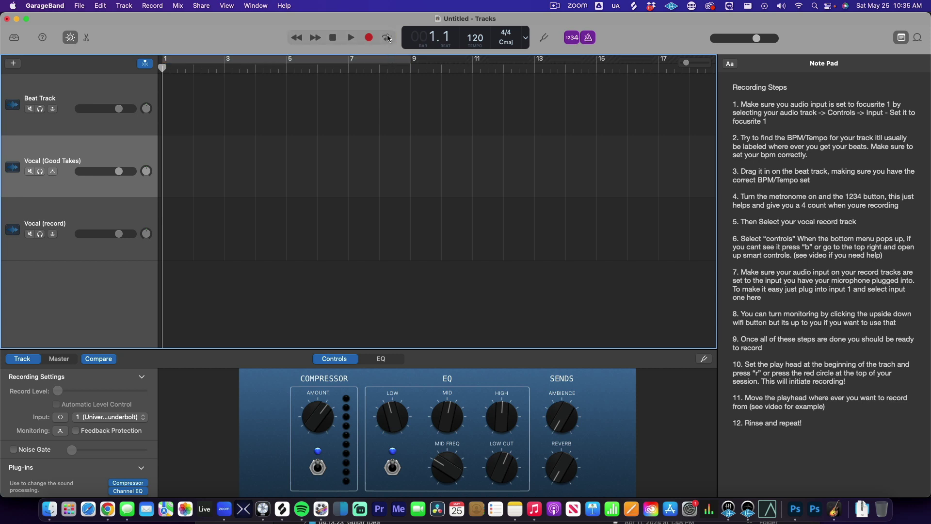
left_click(387, 38)
left_click(387, 38)
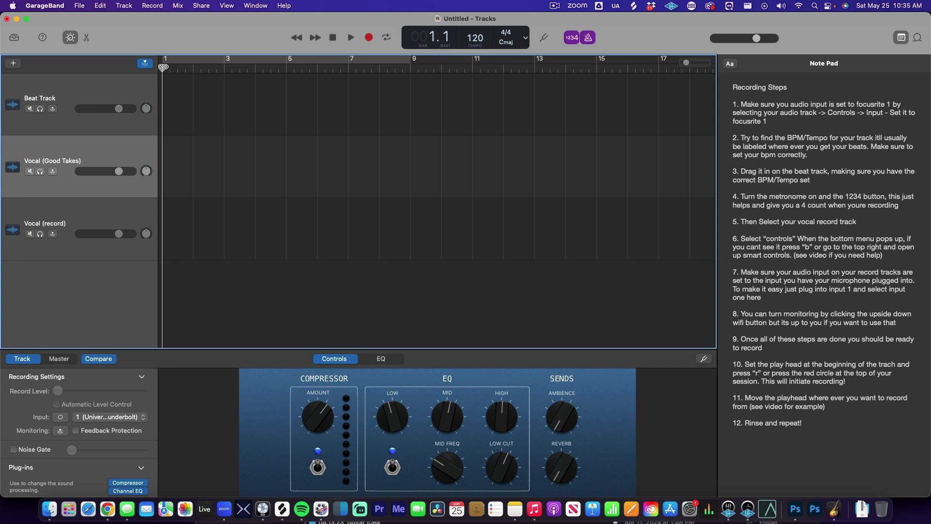
Move the playhead to bar 9 and back to bar 1, and start playback
left_click_drag(163, 67, 410, 97)
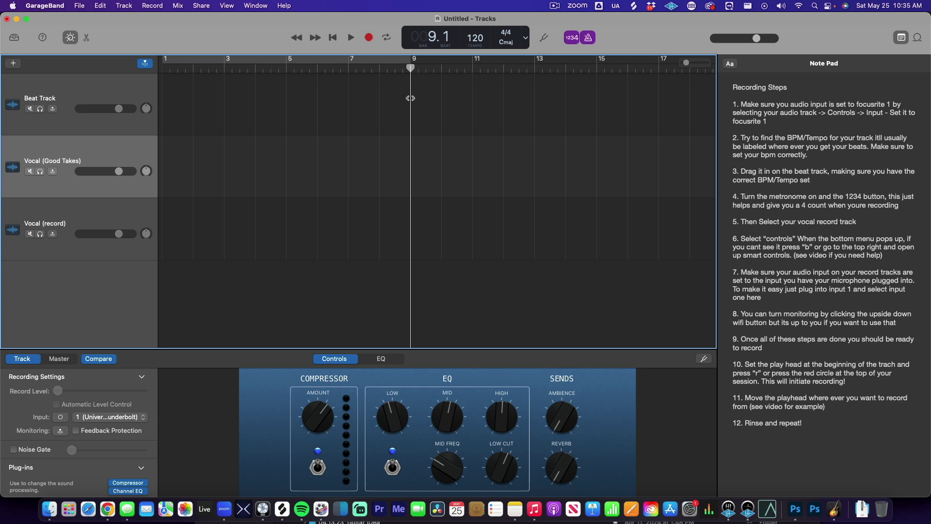
left_click_drag(400, 70, 145, 119)
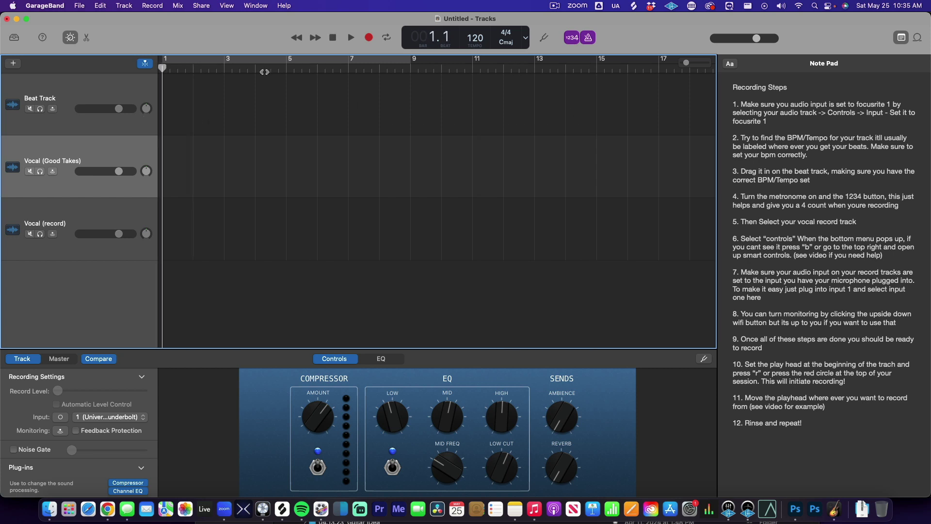
key("space")
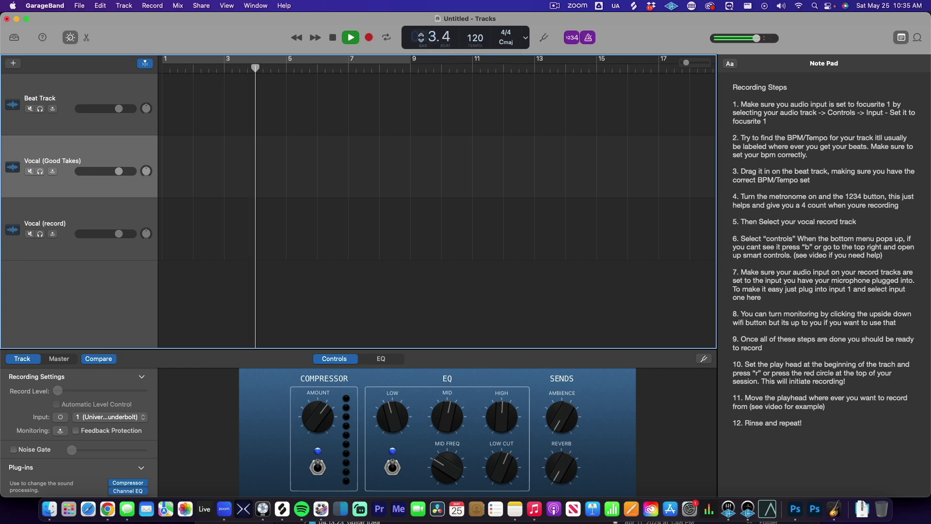
Try the Beats & Time and Time display modes, restore Beats & Project, stop playback and return the playhead to bar 1
left_click(527, 42)
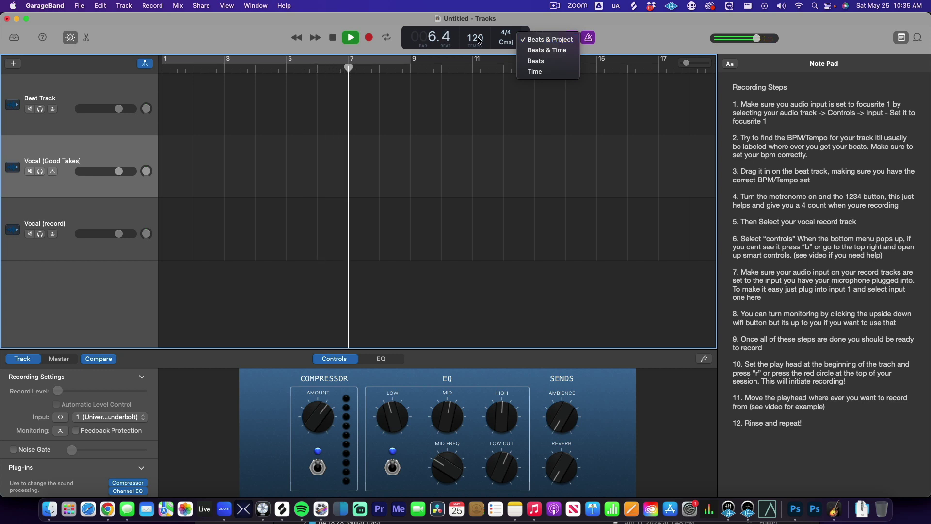
left_click(537, 51)
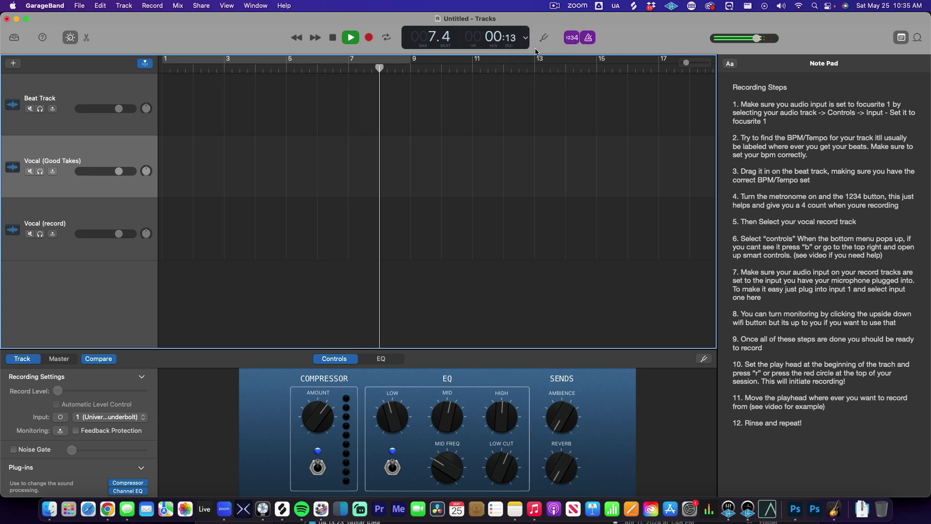
left_click(528, 40)
left_click(535, 61)
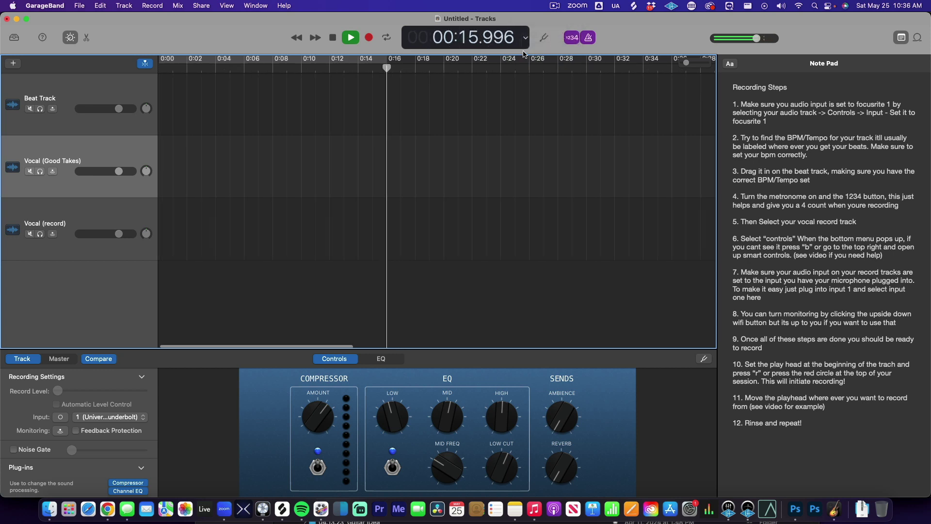
left_click(533, 39)
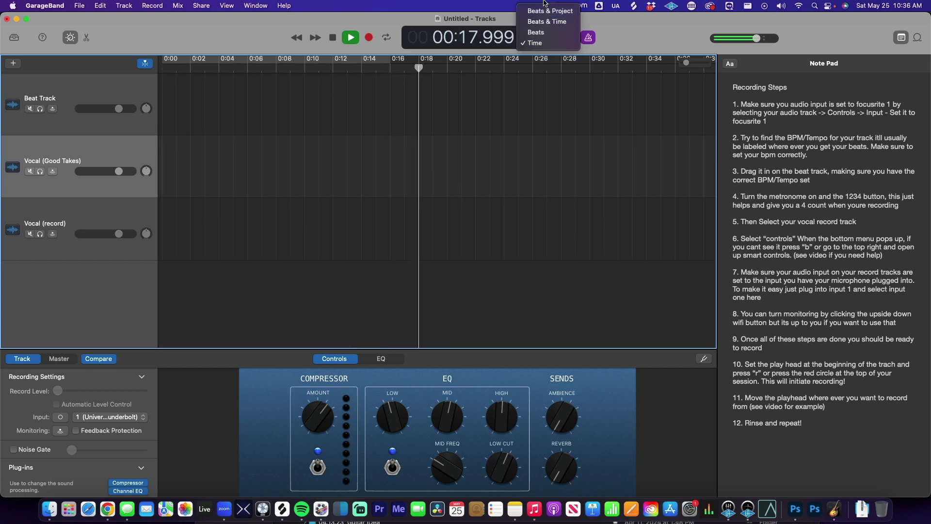
left_click(556, 19)
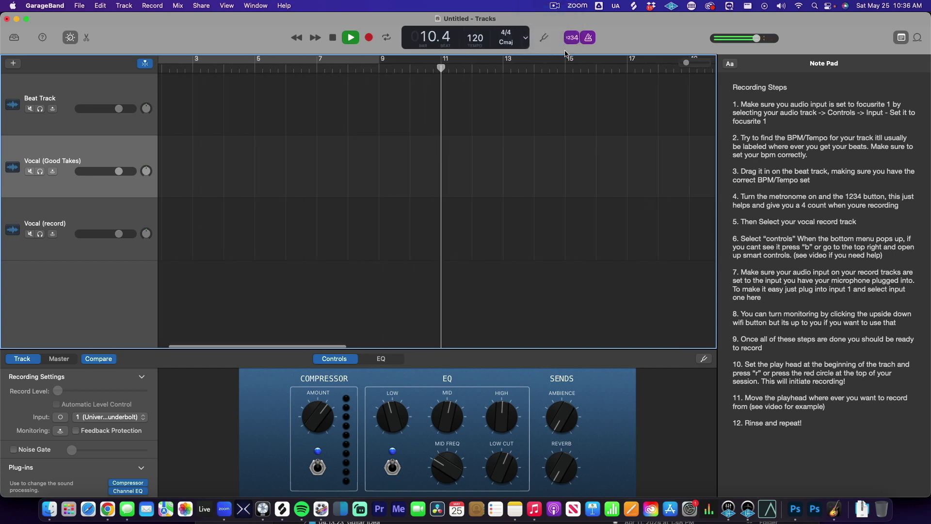
key("space")
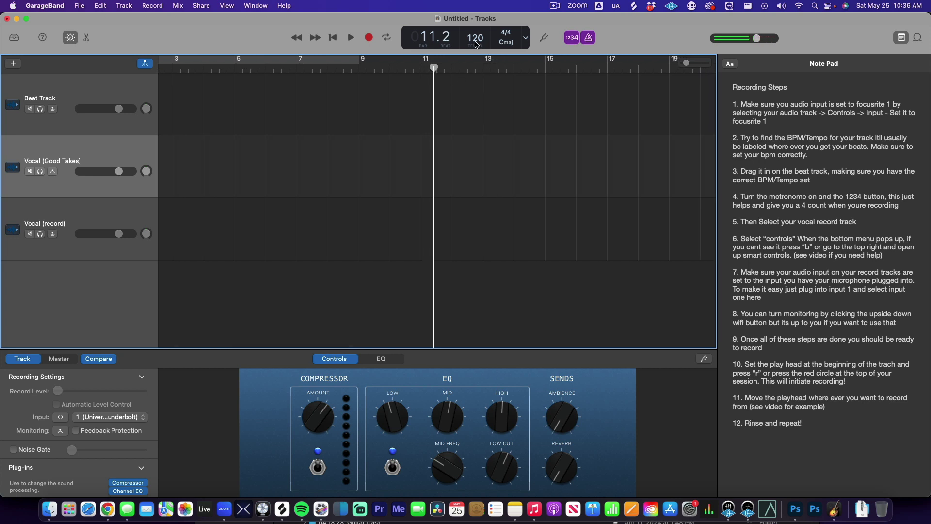
left_click_drag(434, 67, 164, 67)
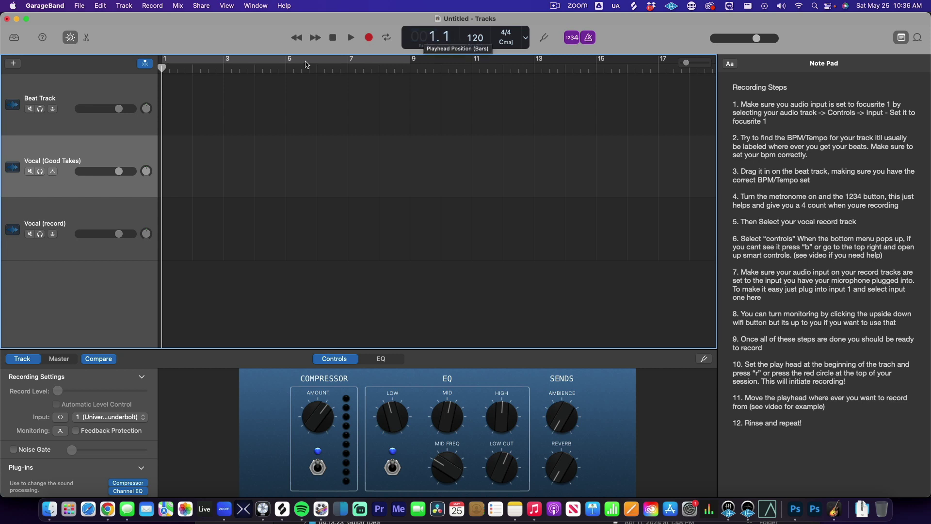
Record a short test take on the Vocal (Good Takes) track from position 6.3, undo it, and return the playhead to bar 1
left_click_drag(445, 39, 445, 35)
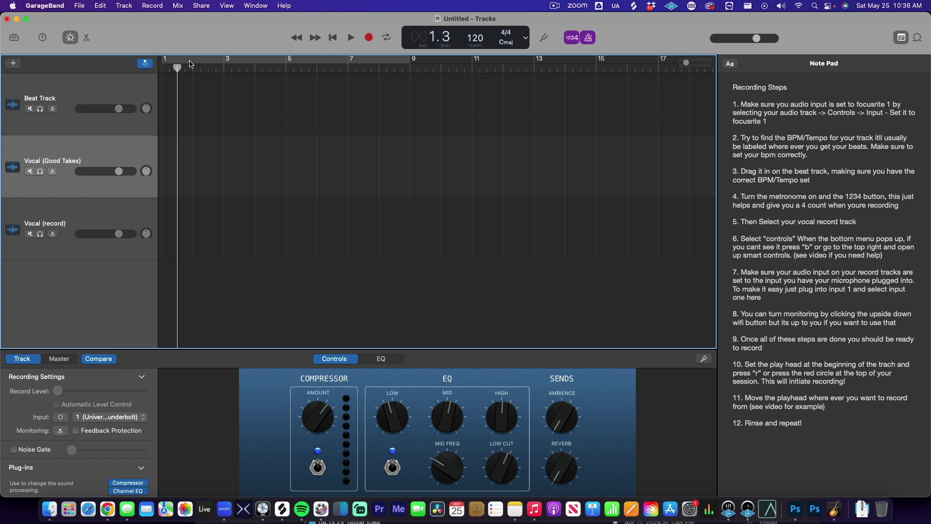
left_click_drag(181, 68, 332, 68)
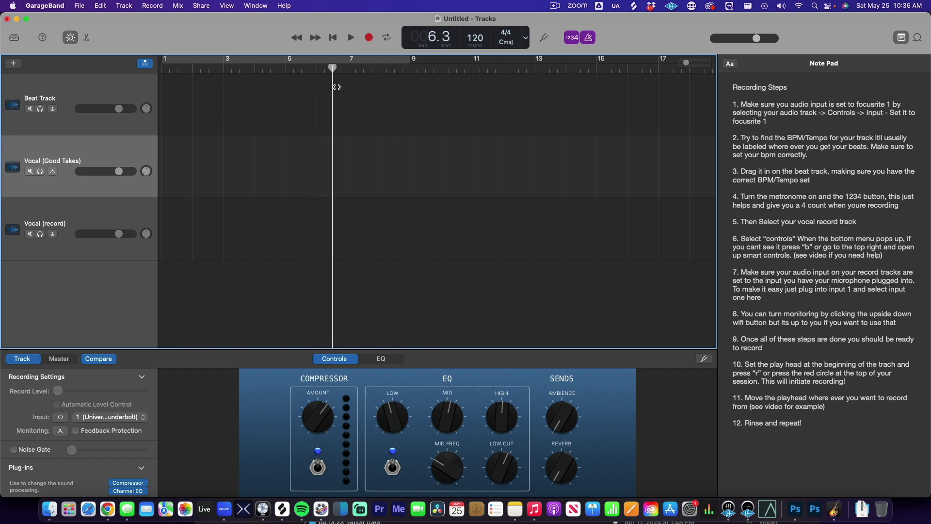
key("r")
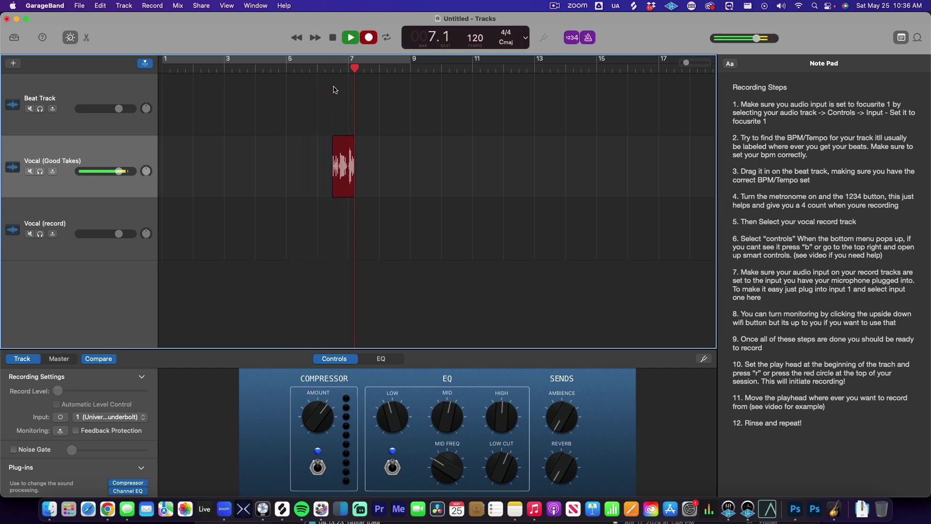
key("space")
key("super+z")
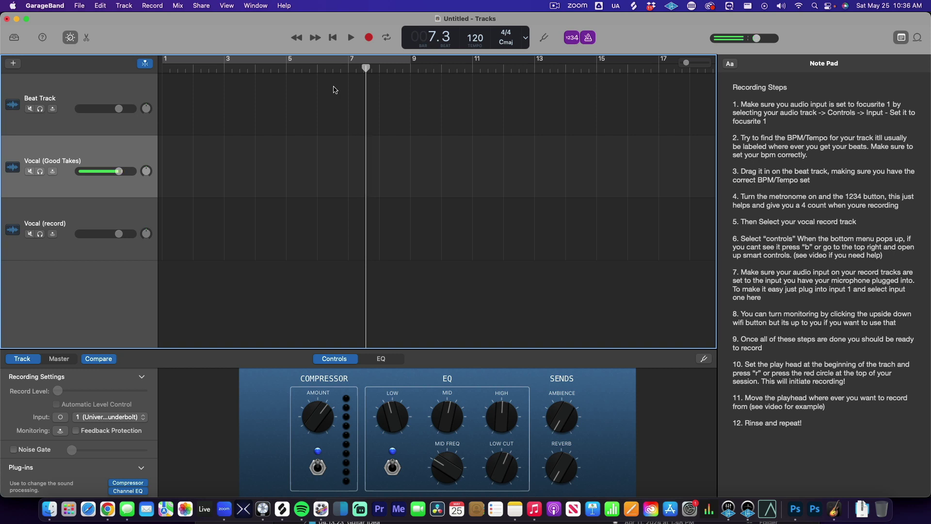
left_click(316, 75)
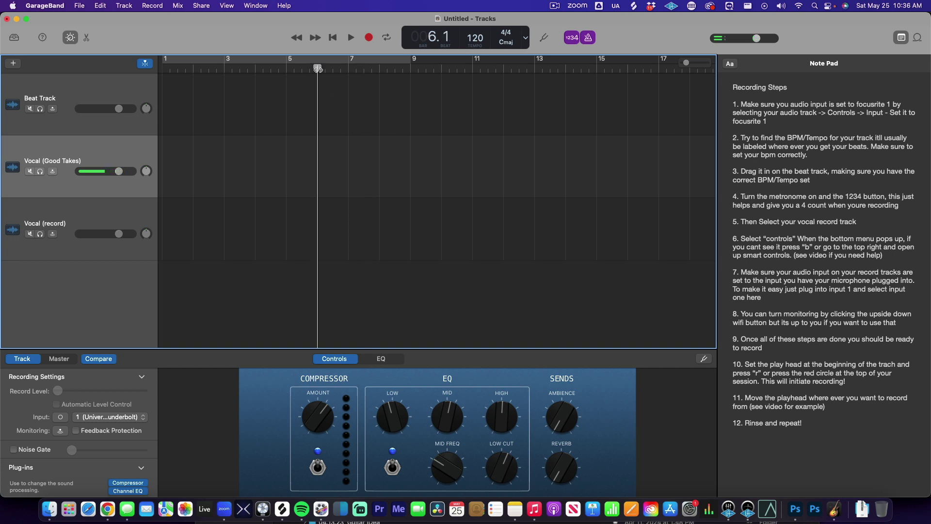
left_click_drag(294, 68, 148, 83)
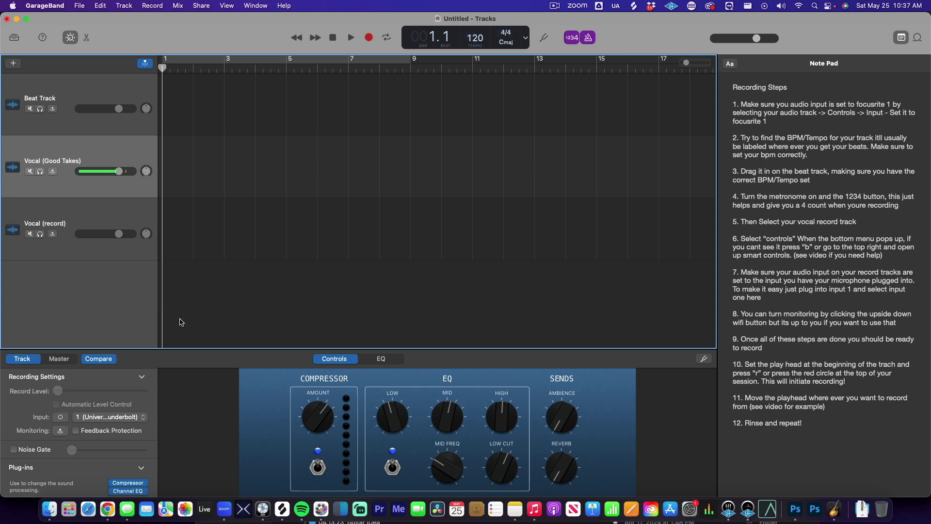
Import 03.02.24_Oil On It.mp3 from the Dropbox folder in Finder onto the Beat Track at bar 1, and close the Finder window
left_click(57, 513)
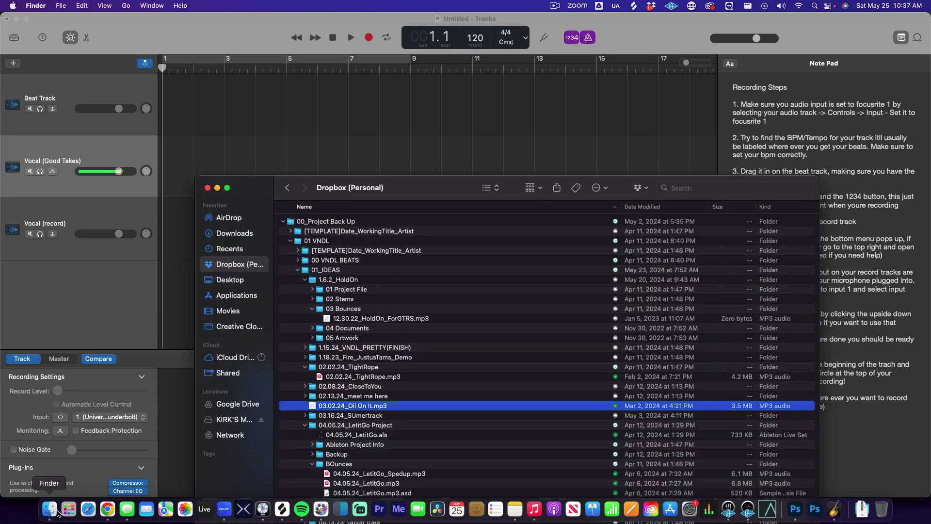
left_click_drag(373, 406, 138, 86)
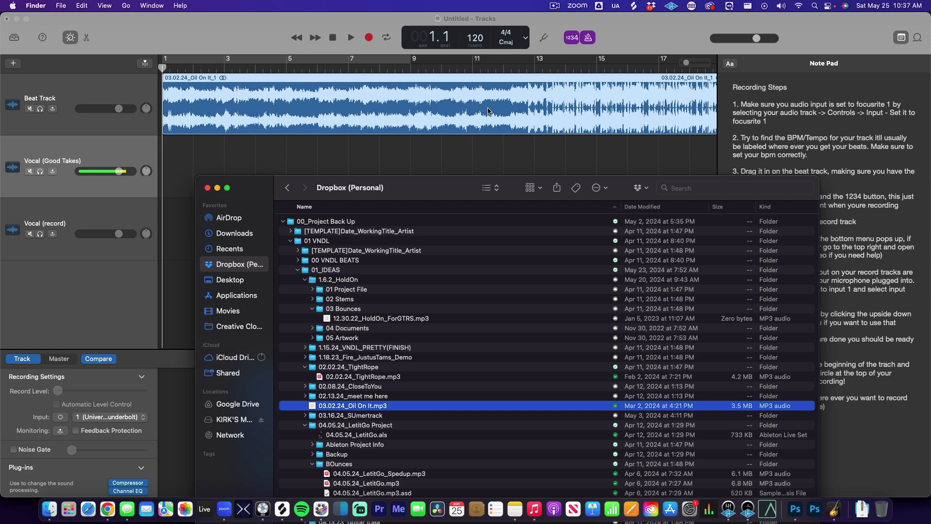
left_click(207, 188)
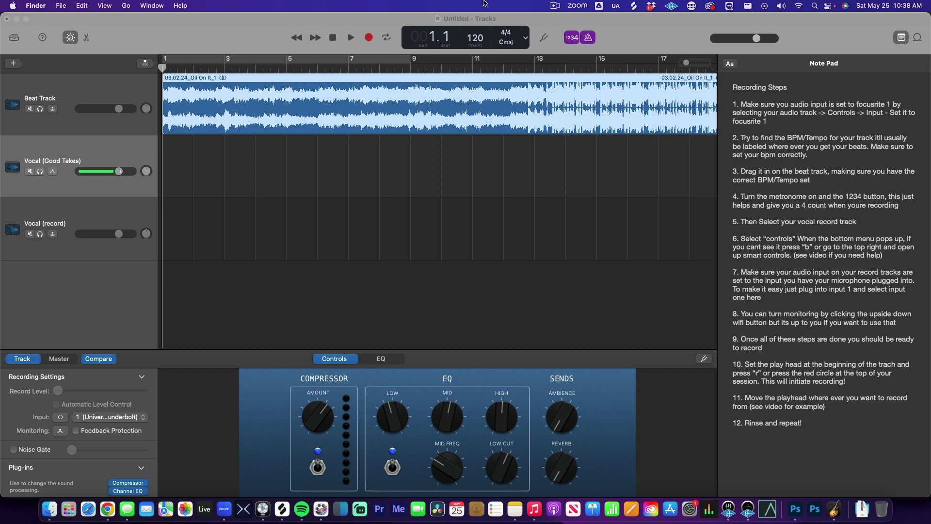
Set the project tempo to 155
left_click(473, 36)
double_click(473, 36)
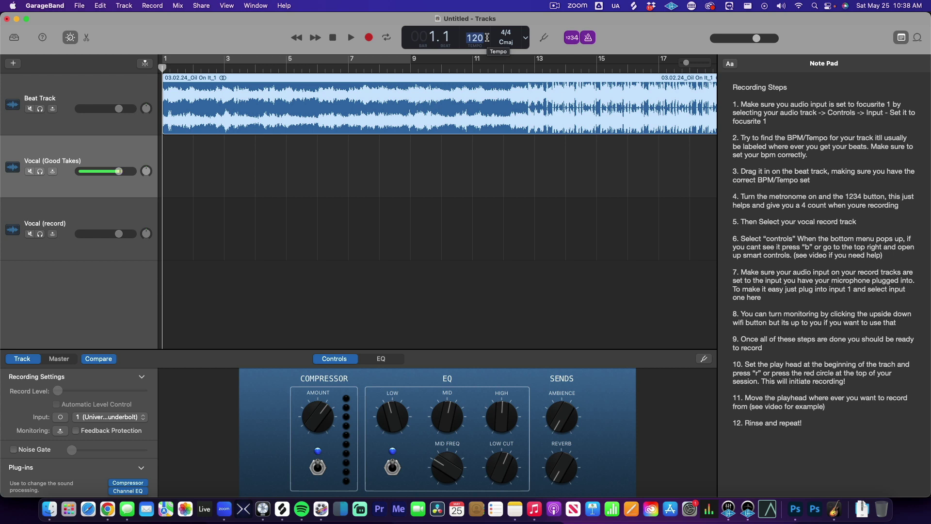
type("1565")
key("BackSpace")
key("BackSpace")
type("5")
key("Return")
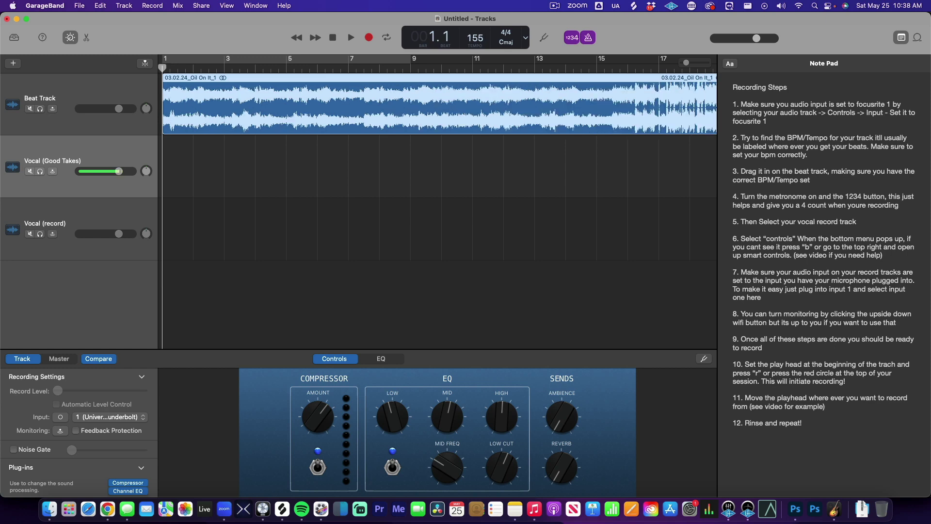
Try a project tempo of 137, and change it back to 155
type("137")
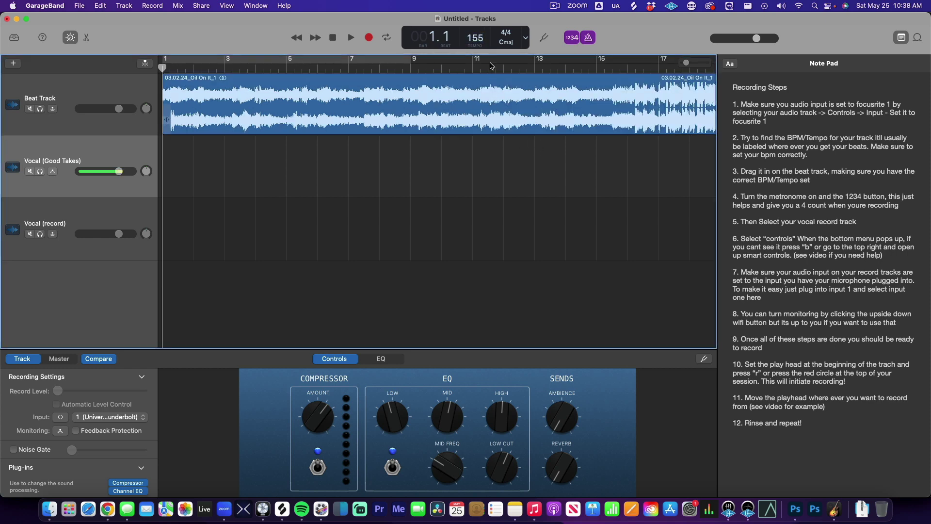
key("Return")
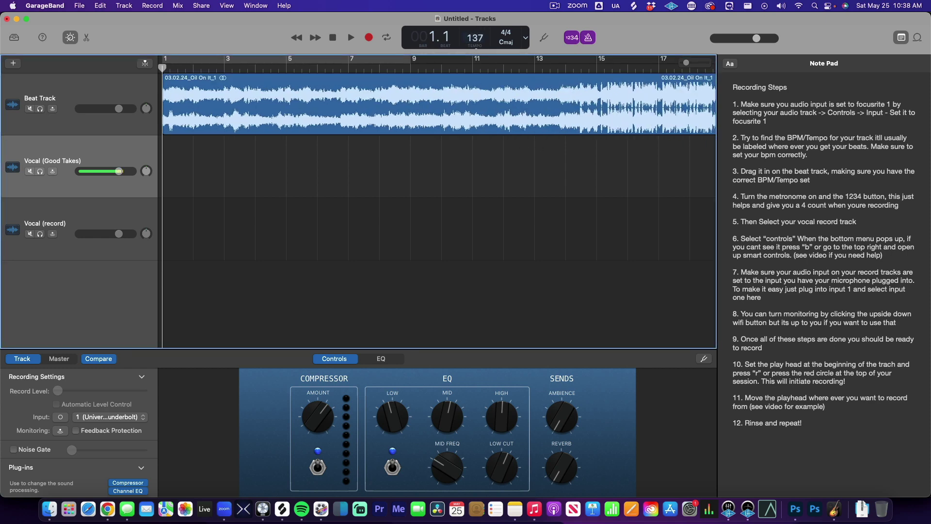
double_click(476, 38)
type("155")
key("Return")
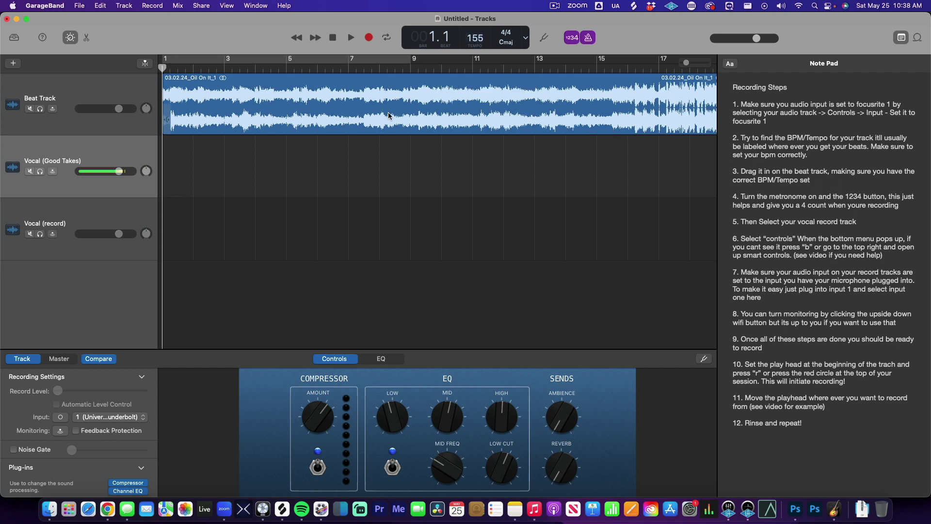
Play the beat at 155, try a project tempo of 120 for comparison, and change it back to 155
key("space")
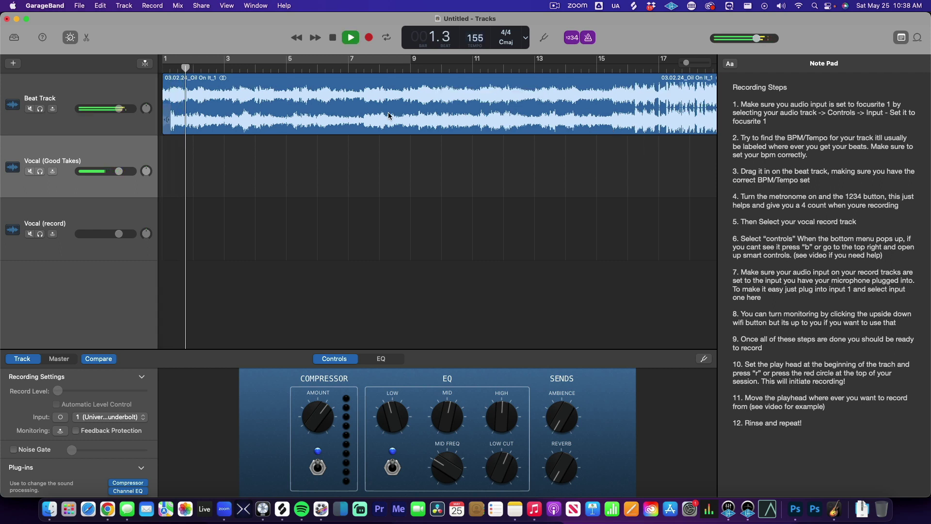
key("space")
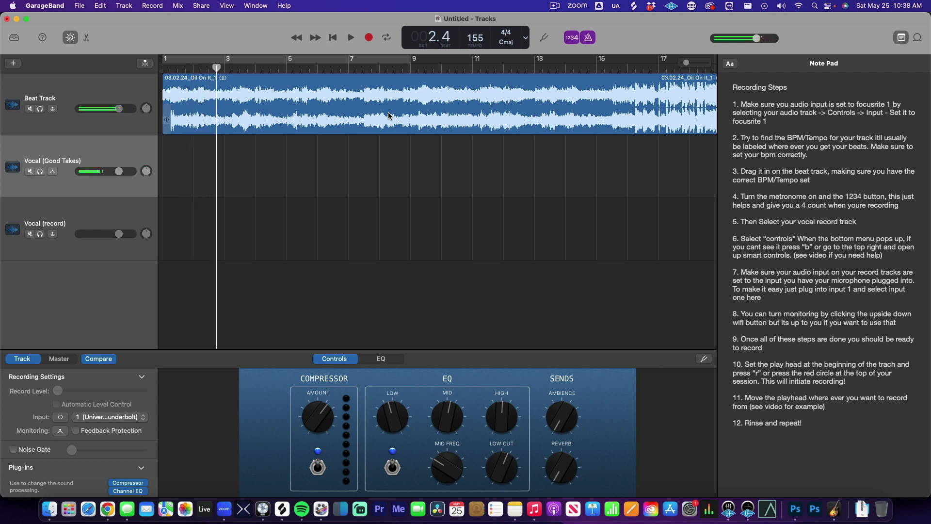
double_click(470, 38)
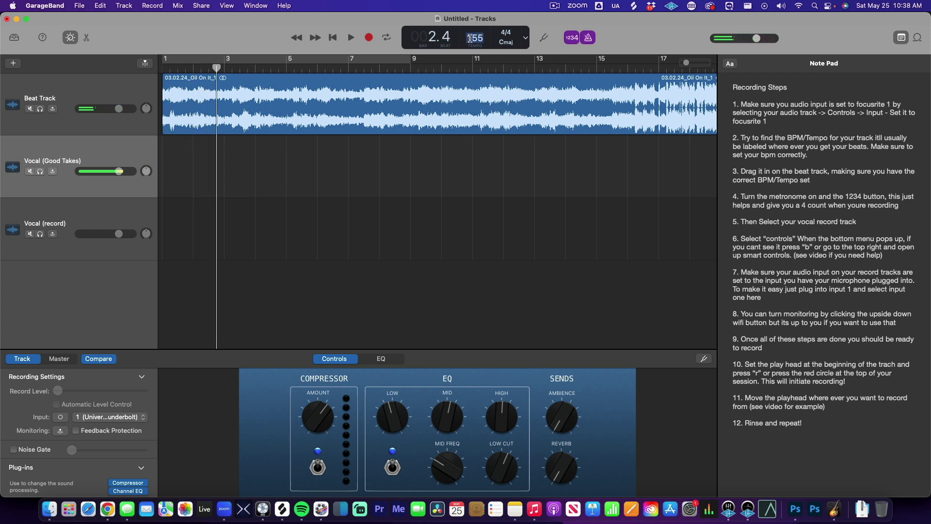
type("120")
left_click(426, 187)
key("space")
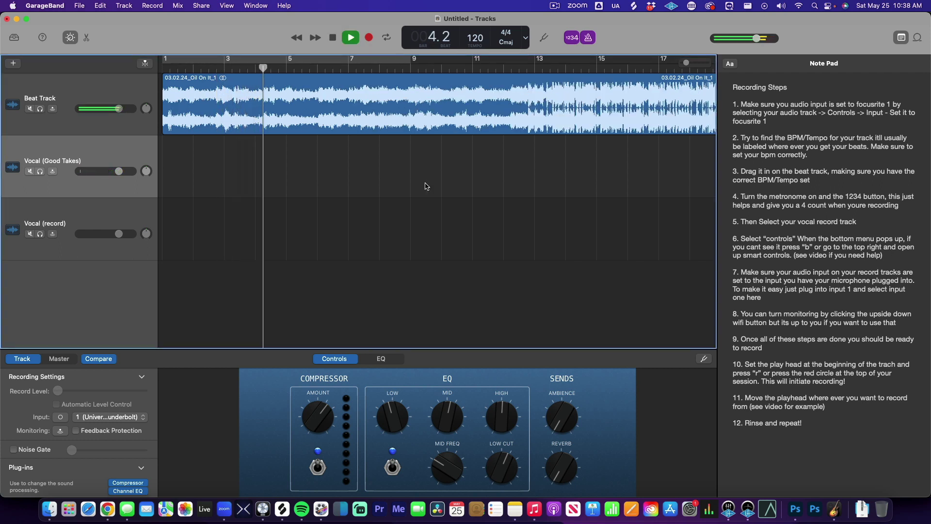
key("space")
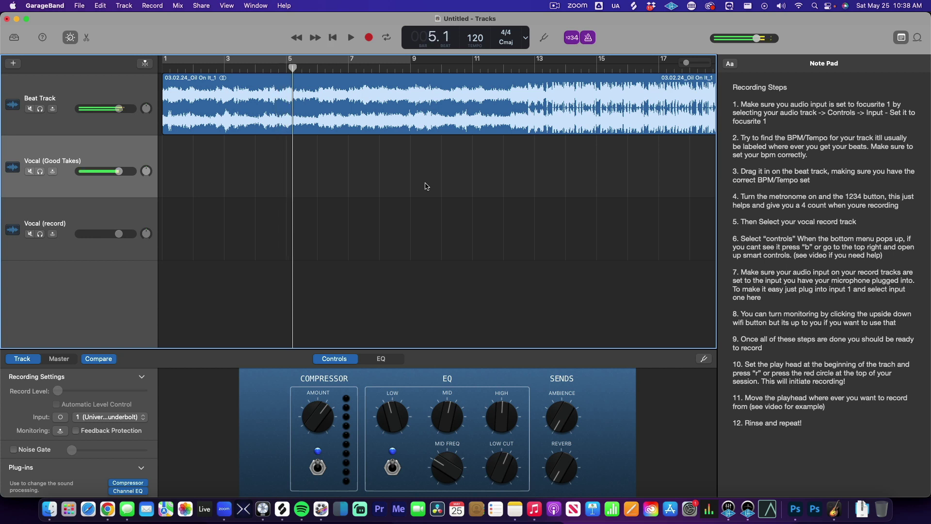
double_click(480, 40)
type("155")
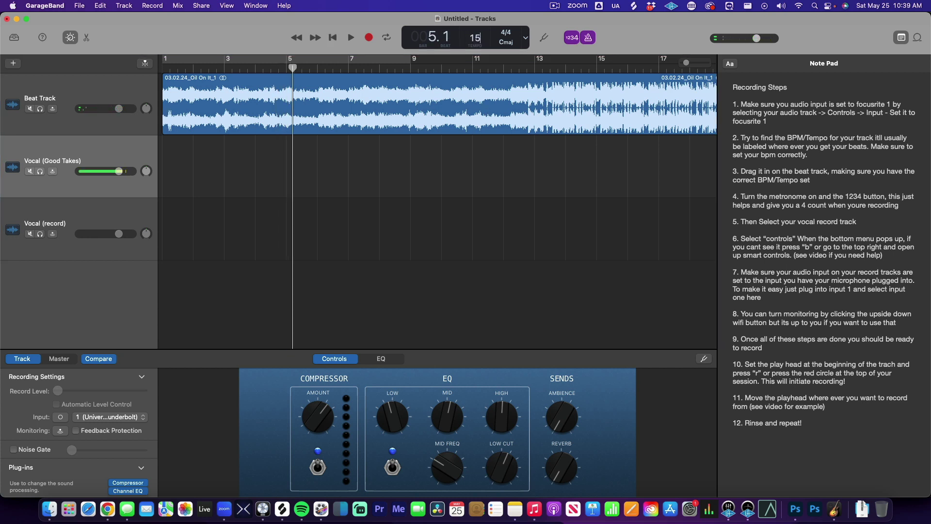
key("Return")
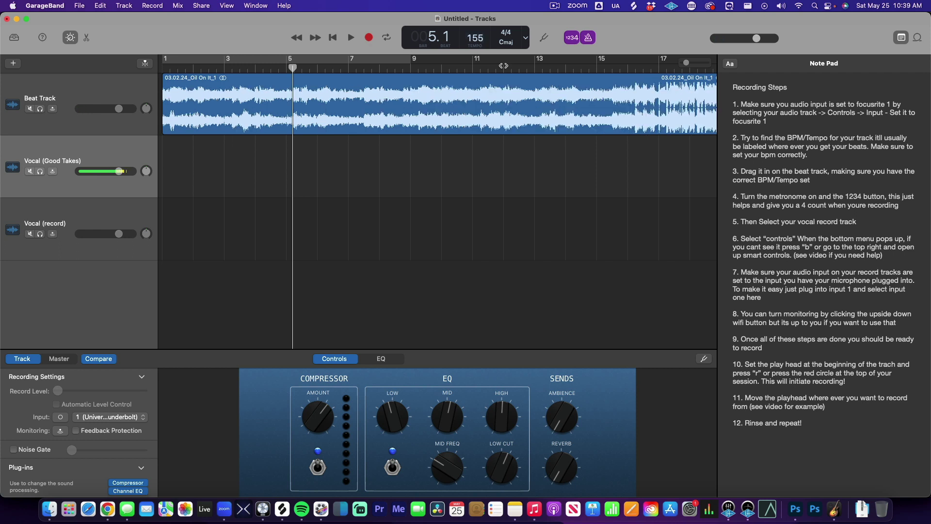
Play the beat from bar 5 at tempo 155, stop it, and return the playhead to bar 1
key("space")
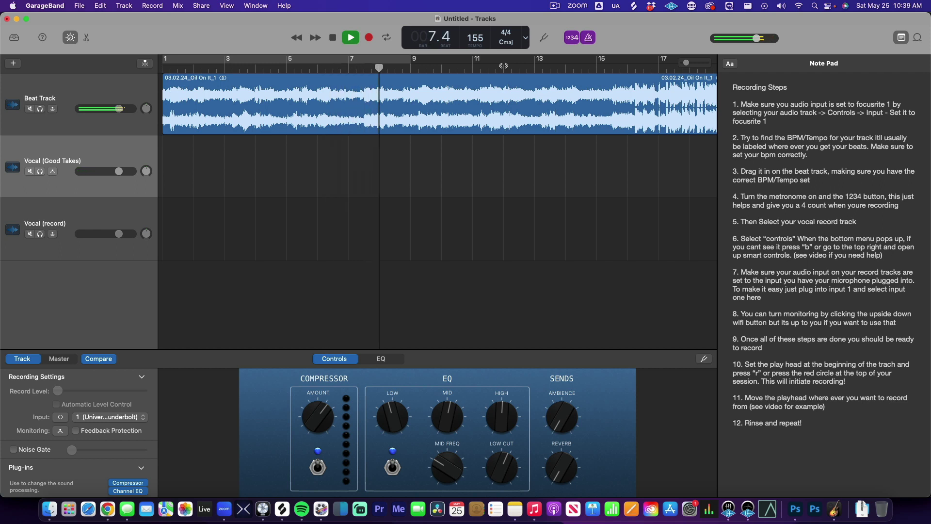
key("space")
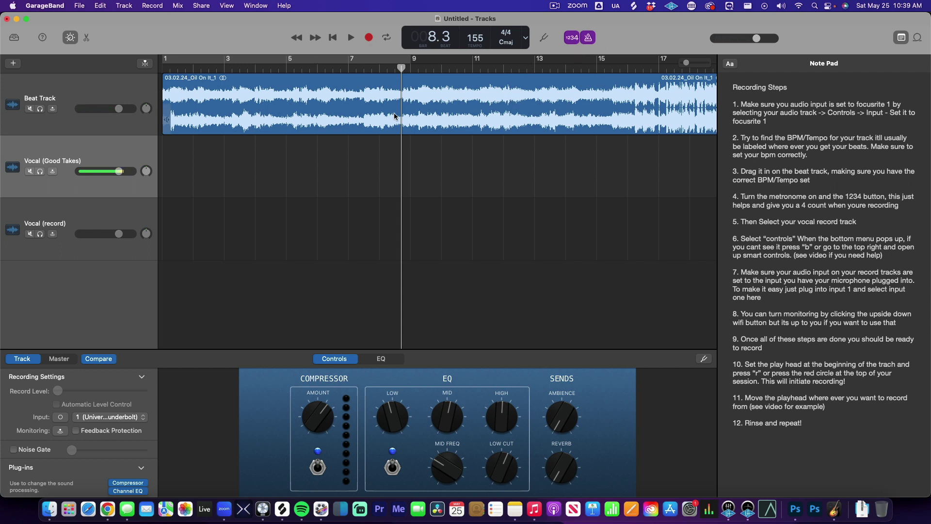
left_click(173, 69)
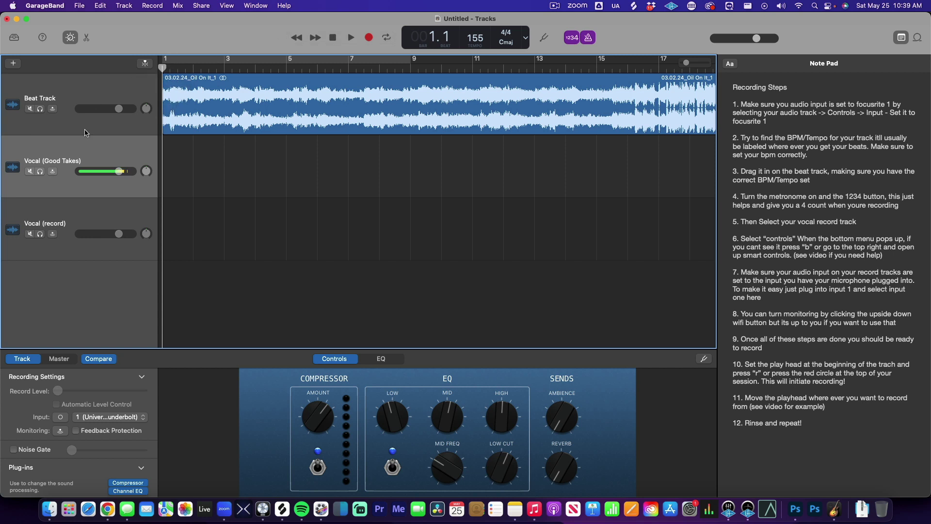
Select the Beat Track and the two vocal tracks in turn to compare their controls, ending on Vocal (Good Takes)
left_click(65, 95)
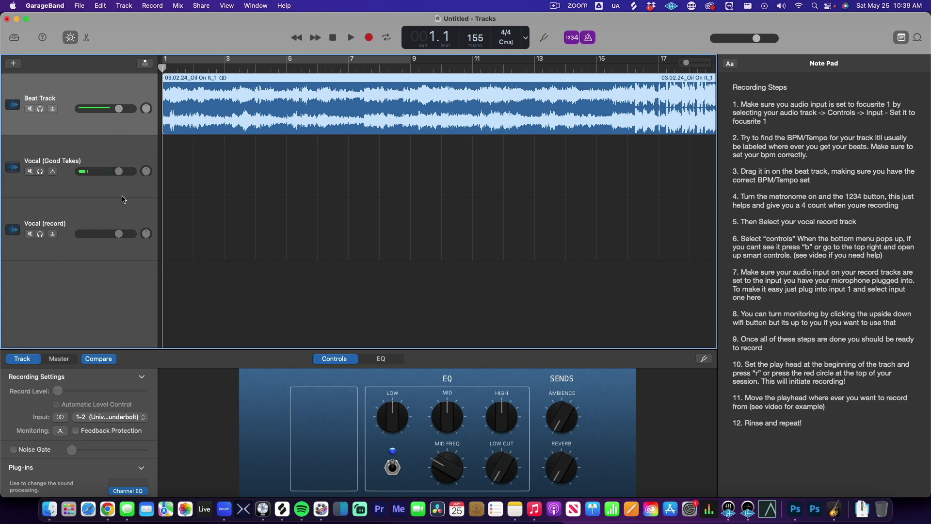
left_click(182, 193)
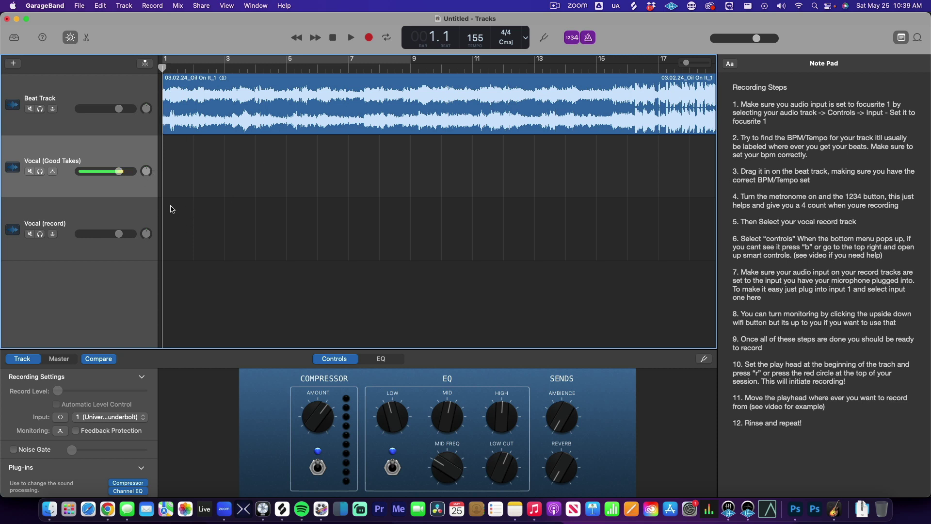
left_click(68, 219)
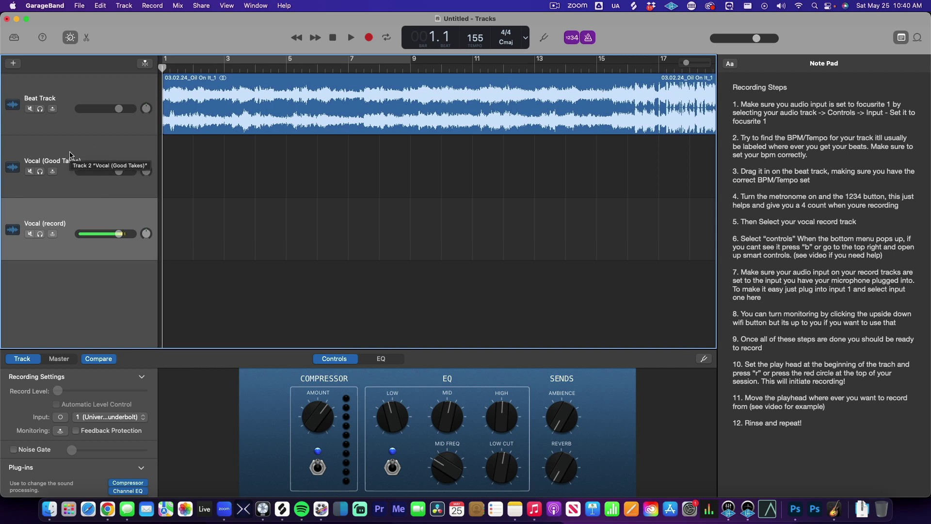
key("Up")
key("Up")
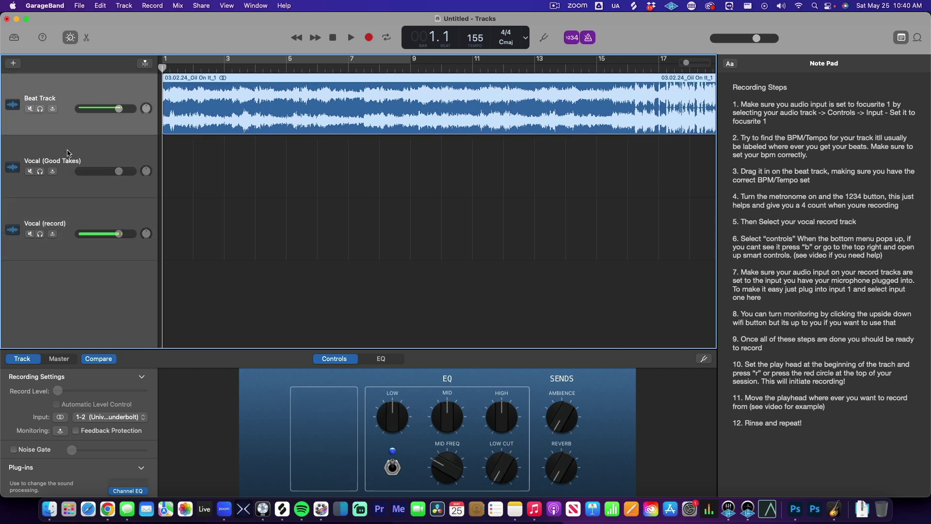
left_click(67, 154)
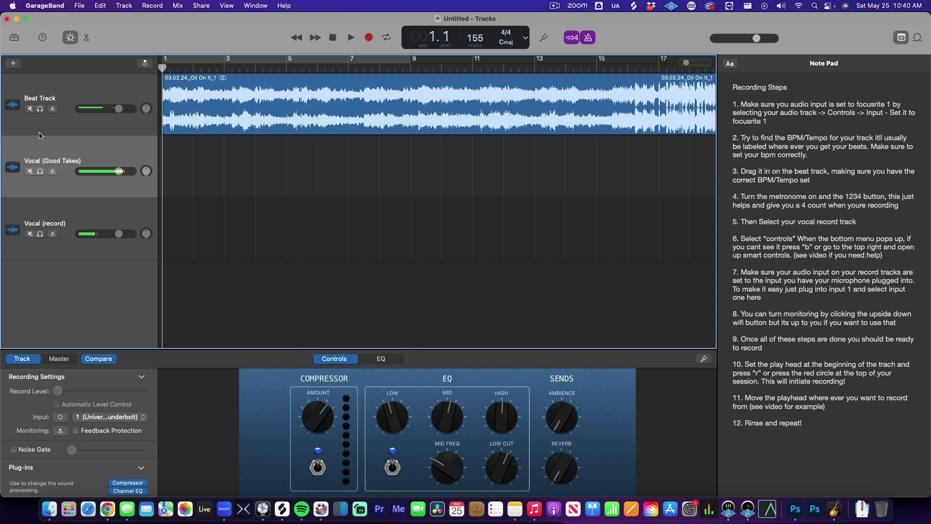
Hide and show the Smart Controls repeatedly, leaving them open for the Vocal (Good Takes) track
left_click(71, 37)
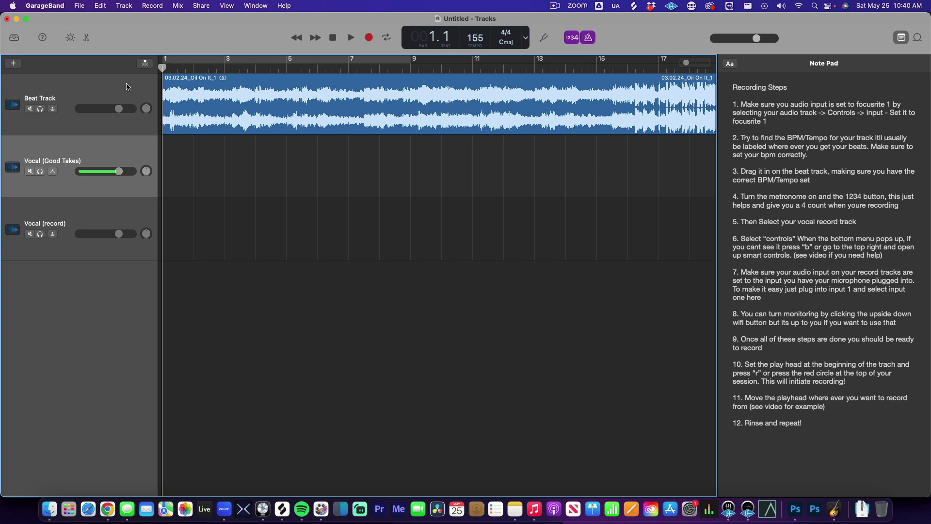
left_click(71, 40)
left_click(71, 40)
left_click(71, 40)
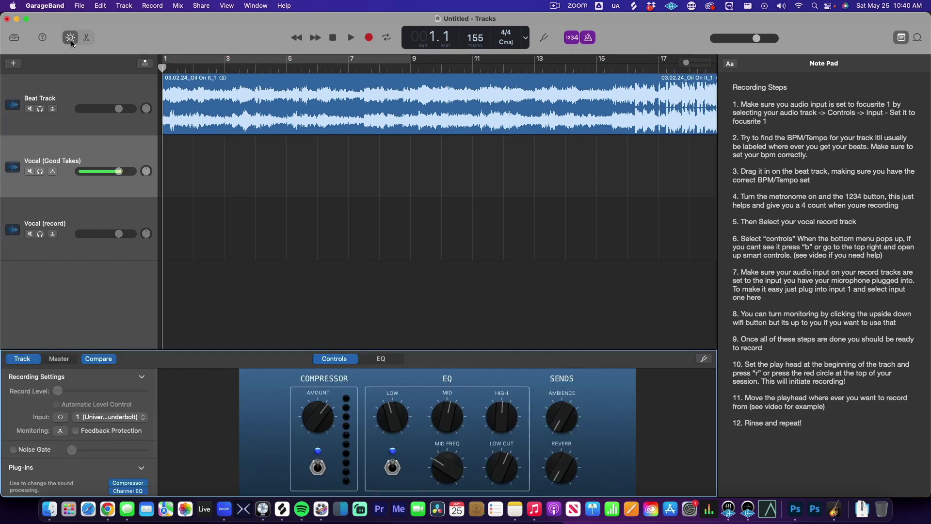
left_click(71, 40)
left_click(71, 40)
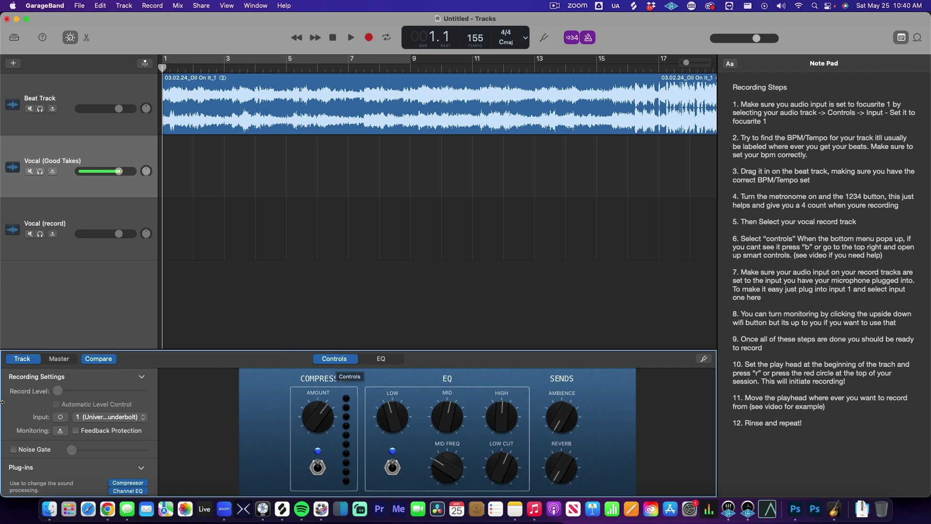
Switch the Vocal (Good Takes) input between mono 1 and stereo 1-2, ending on mono input 1
left_click(60, 417)
left_click(61, 417)
left_click(60, 418)
left_click(61, 418)
left_click(61, 419)
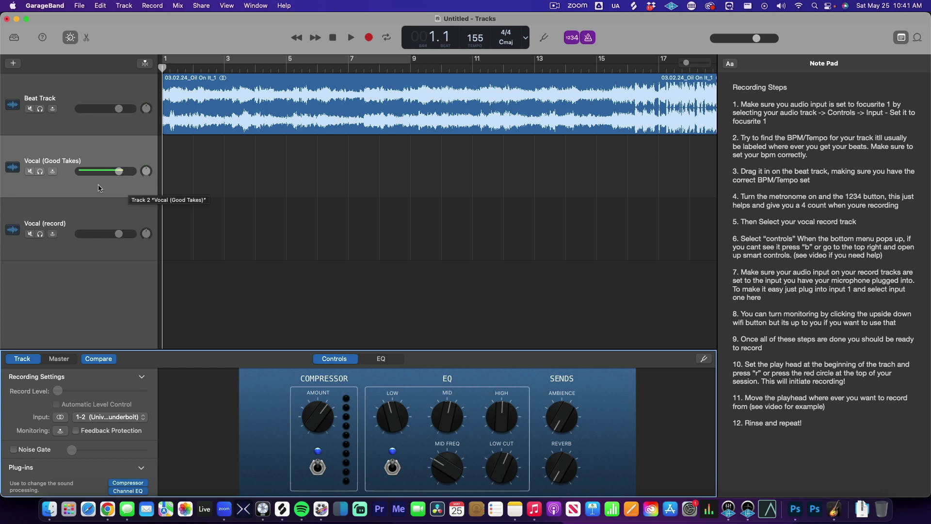
left_click(61, 417)
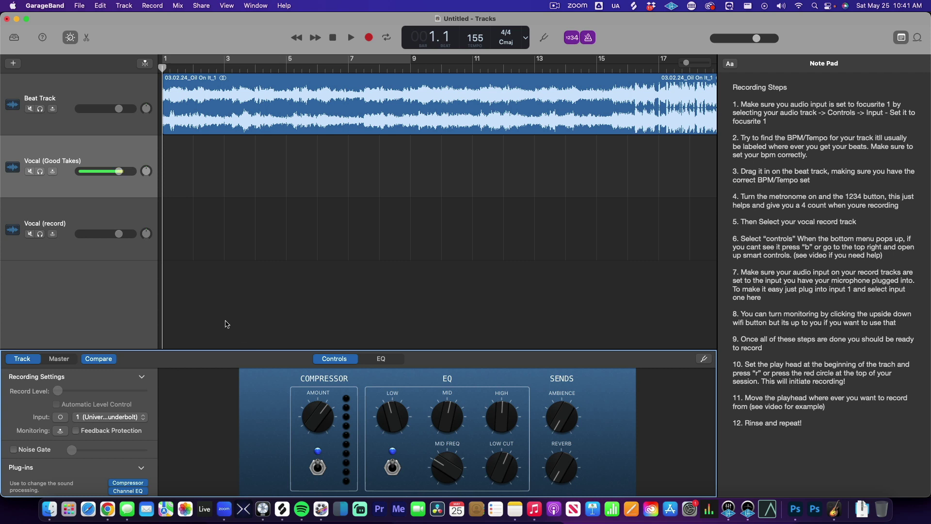
Look through the available audio inputs for the Vocal (Good Takes) track, and keep input 1 (Universal Audio Thunderbolt)
scroll(228, 322, "left", 2)
scroll(87, 420, "down", 1)
left_click(88, 421)
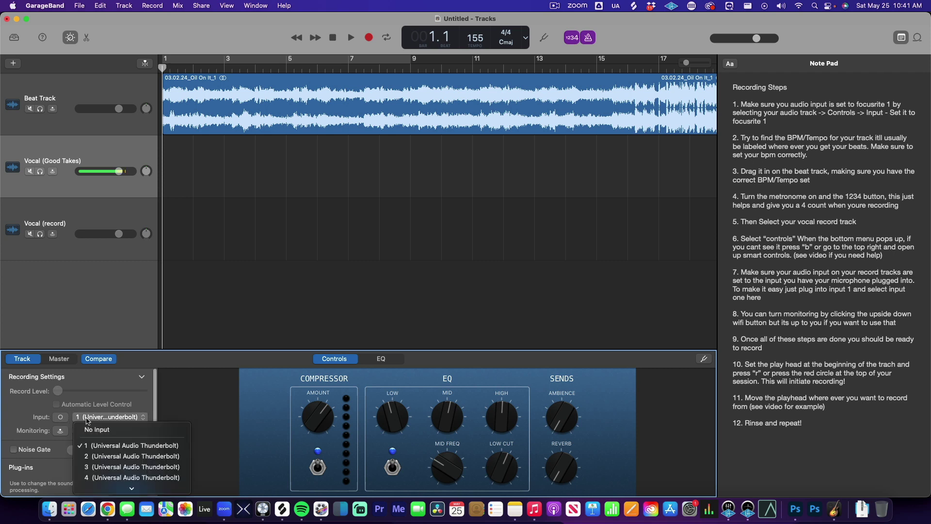
scroll(141, 474, "down", 5)
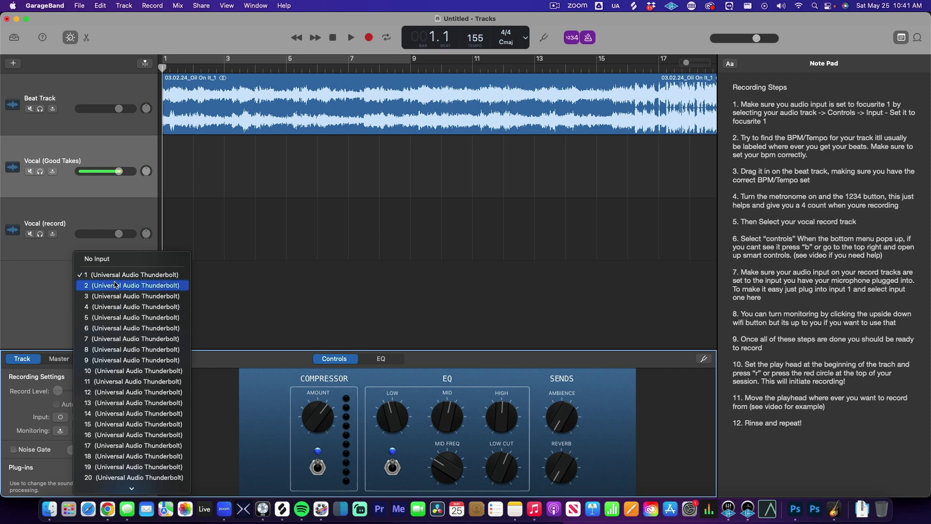
scroll(127, 456, "down", 5)
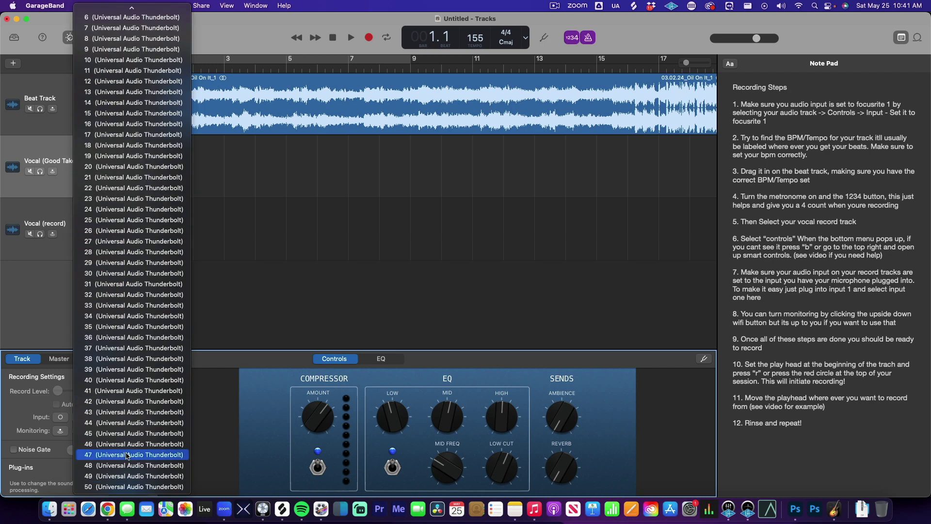
scroll(127, 456, "down", 3)
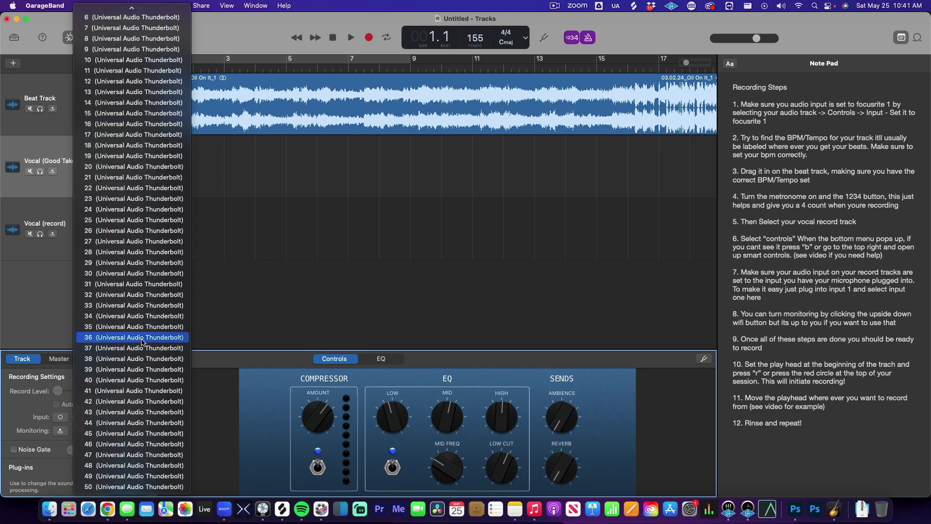
key("Escape")
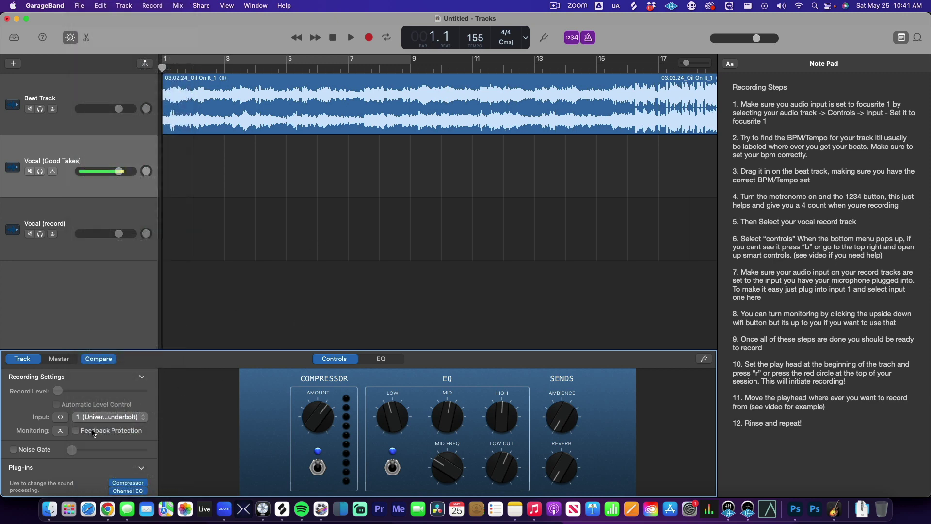
Check the output and input devices in the Audio/MIDI preferences, and close the preferences
left_click(49, 4)
left_click(49, 3)
left_click(50, 3)
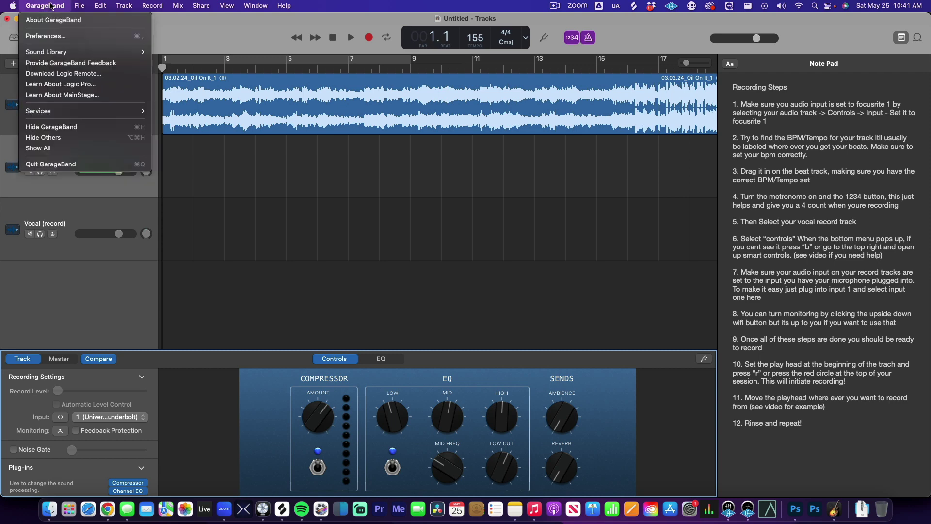
left_click(57, 35)
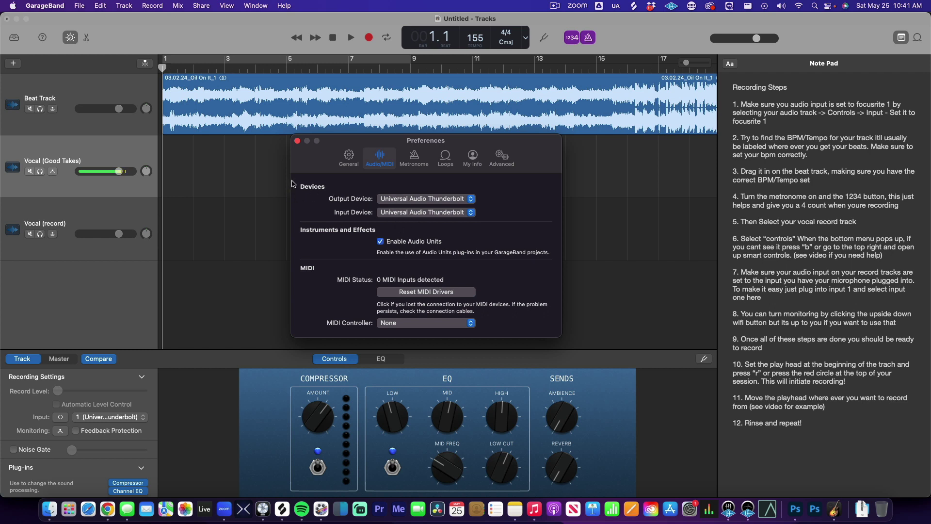
left_click(297, 141)
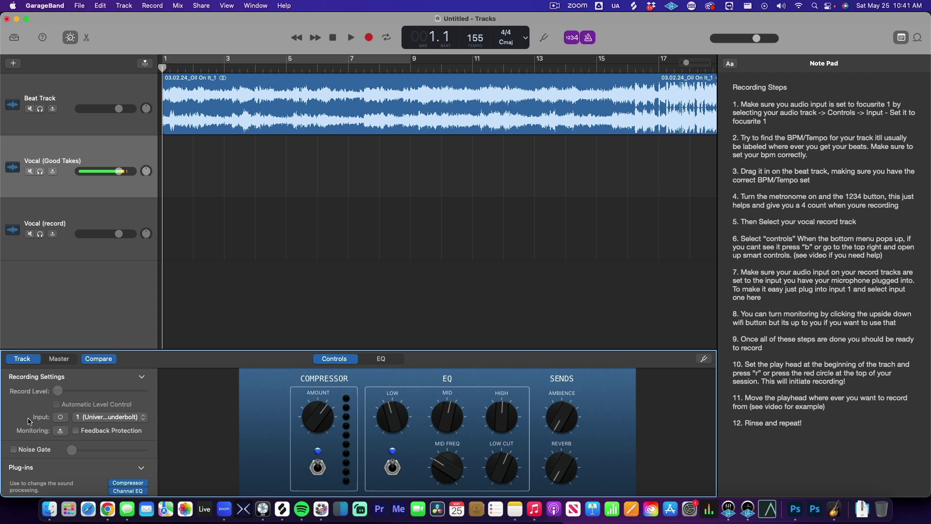
Try input monitoring on and off on the Vocal (Good Takes) track, and leave it turned off
scroll(19, 421, "down", 1)
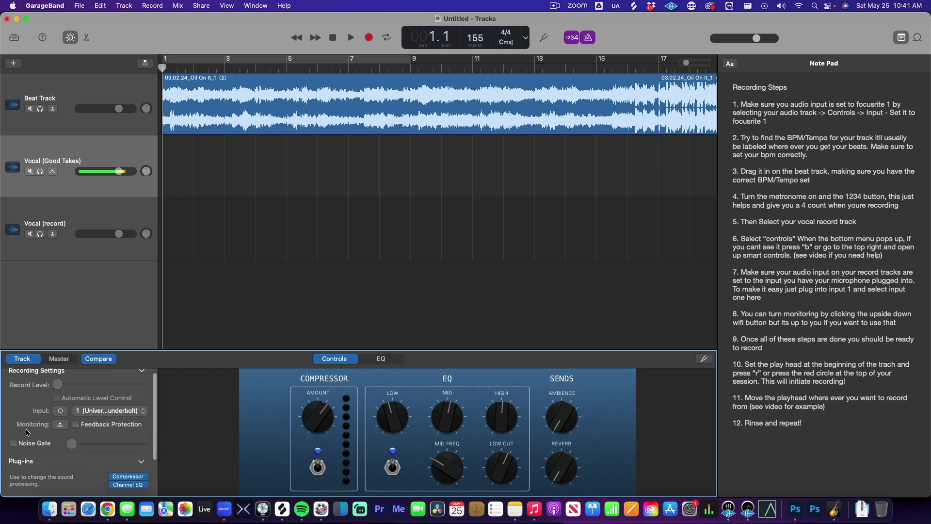
left_click(61, 426)
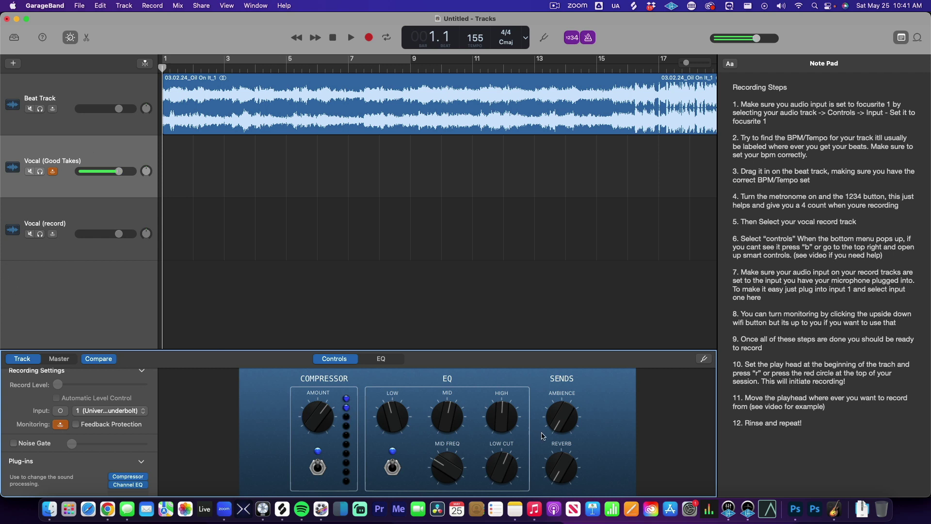
left_click(61, 425)
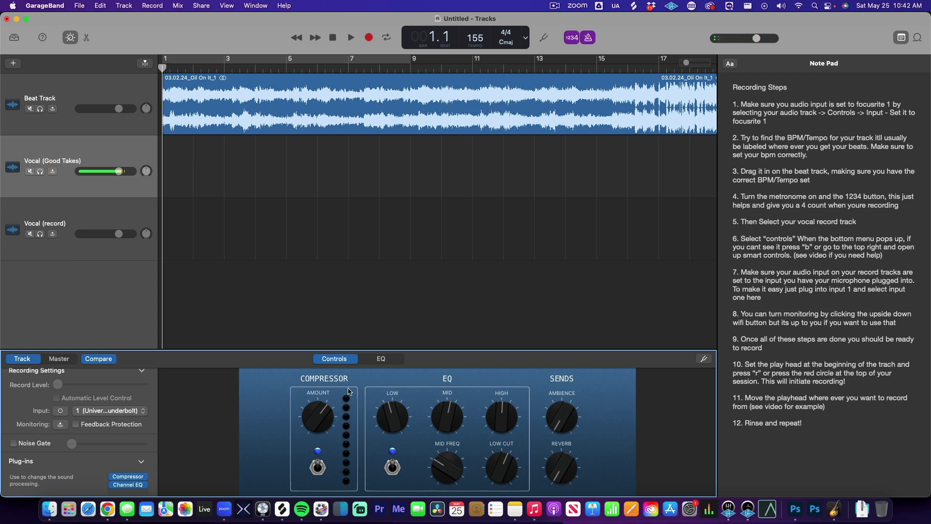
left_click(60, 426)
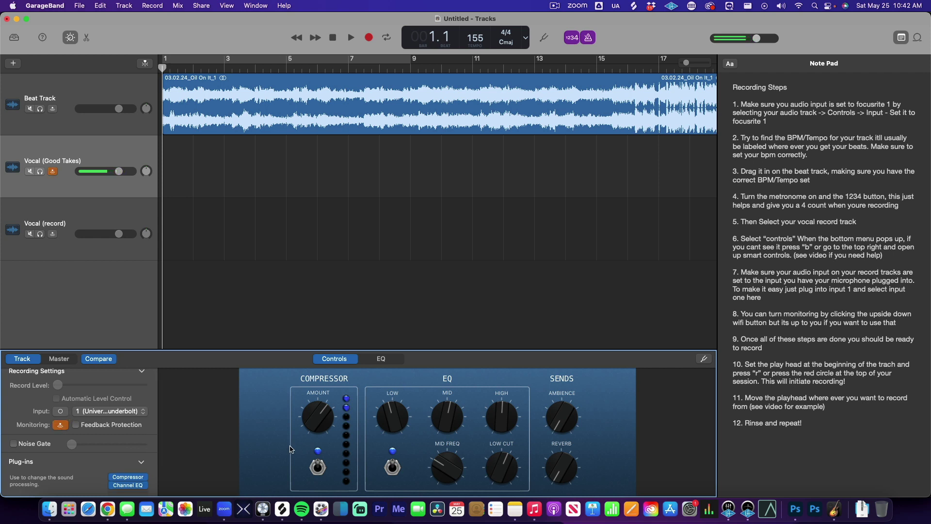
scroll(52, 446, "down", 3)
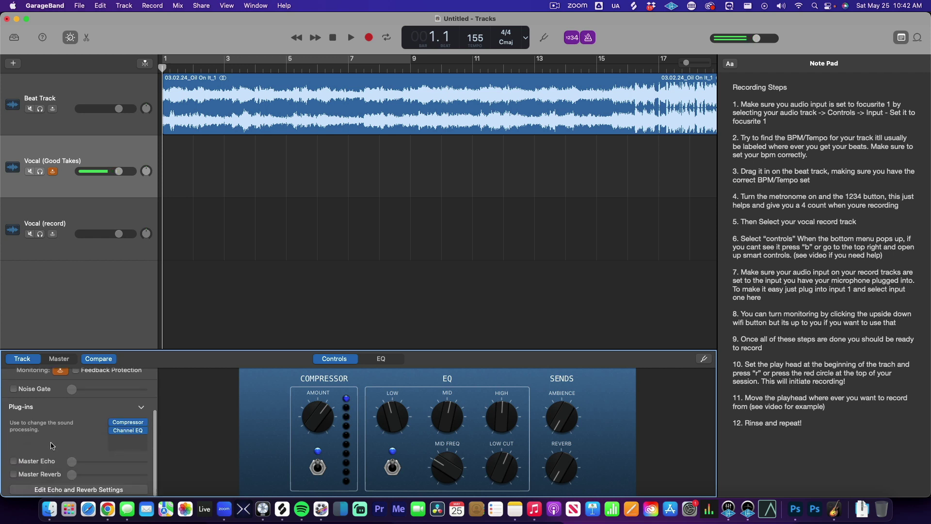
scroll(52, 446, "up", 3)
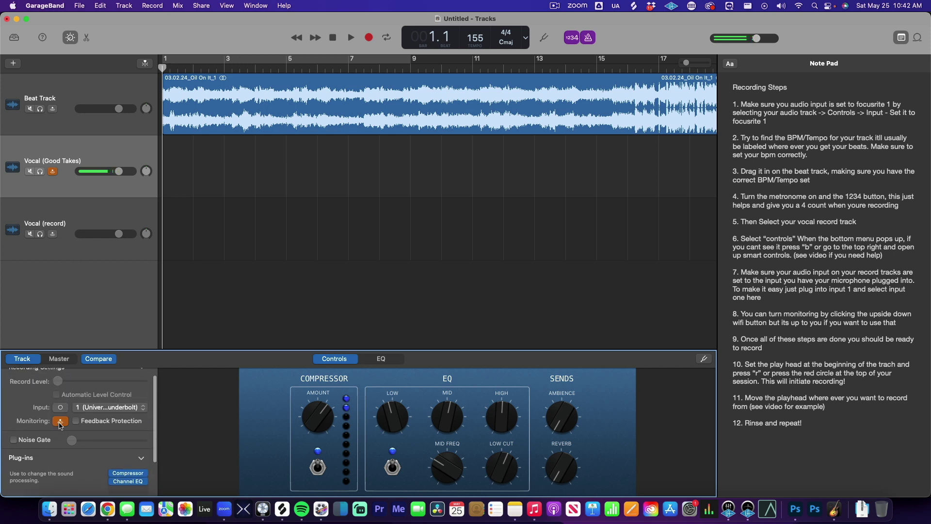
left_click(60, 421)
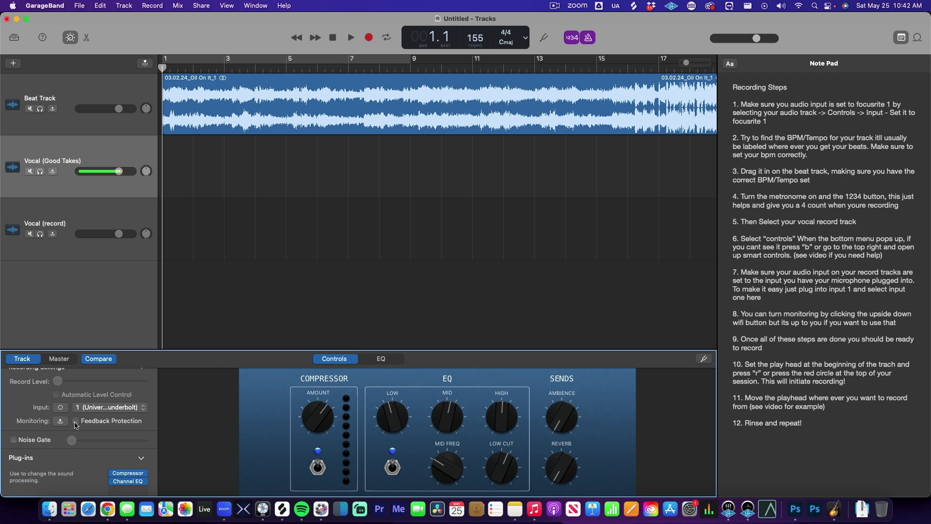
Try the noise gate on the Vocal (Good Takes) track, view its plug-in window and plug-in choices, and leave it turned off
left_click(13, 440)
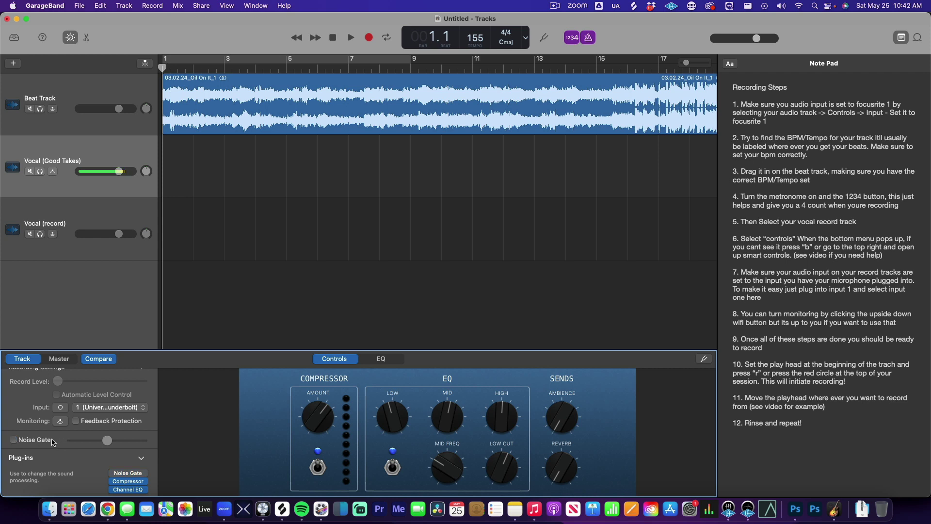
left_click(14, 440)
scroll(77, 451, "down", 3)
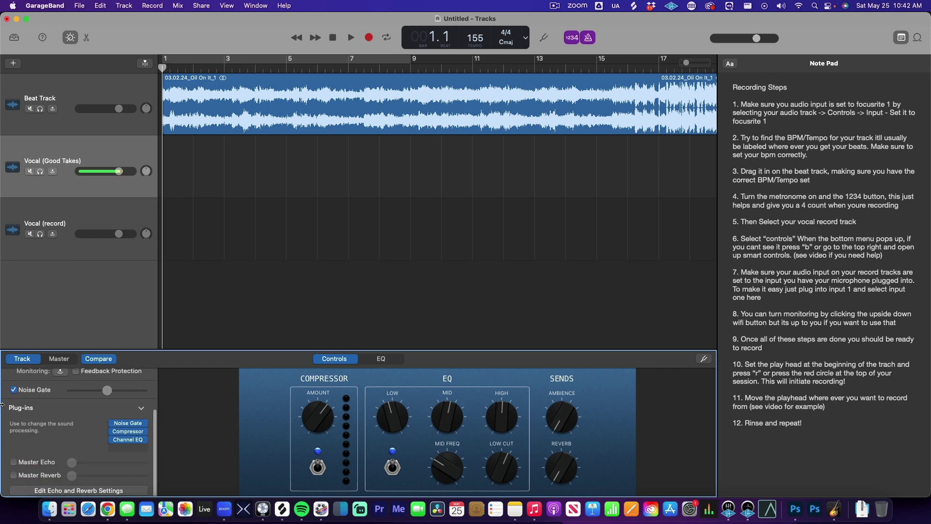
mouse_move(141, 424)
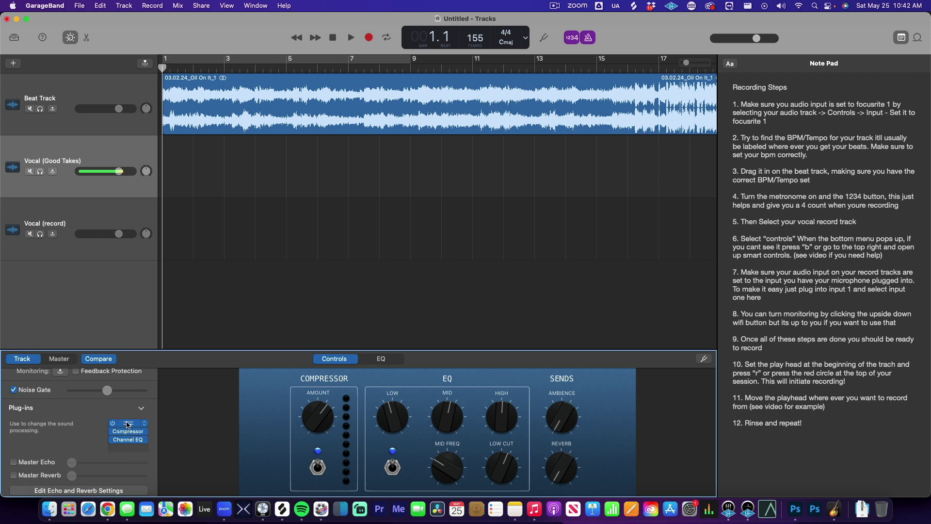
left_click(128, 425)
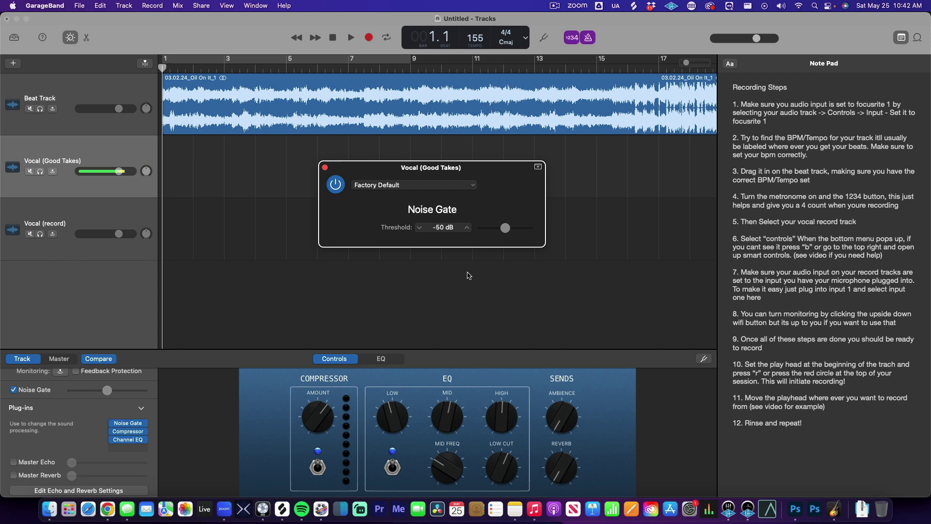
left_click(332, 192)
left_click(325, 168)
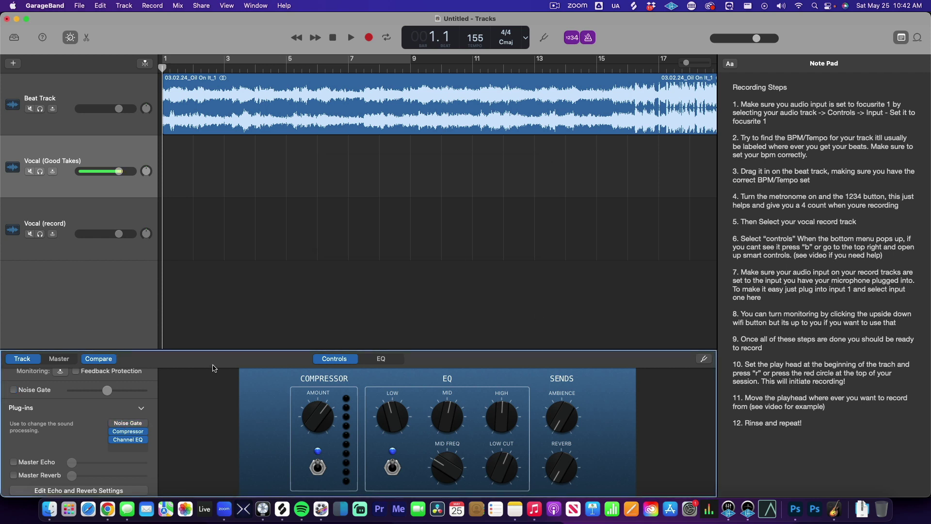
left_click(141, 423)
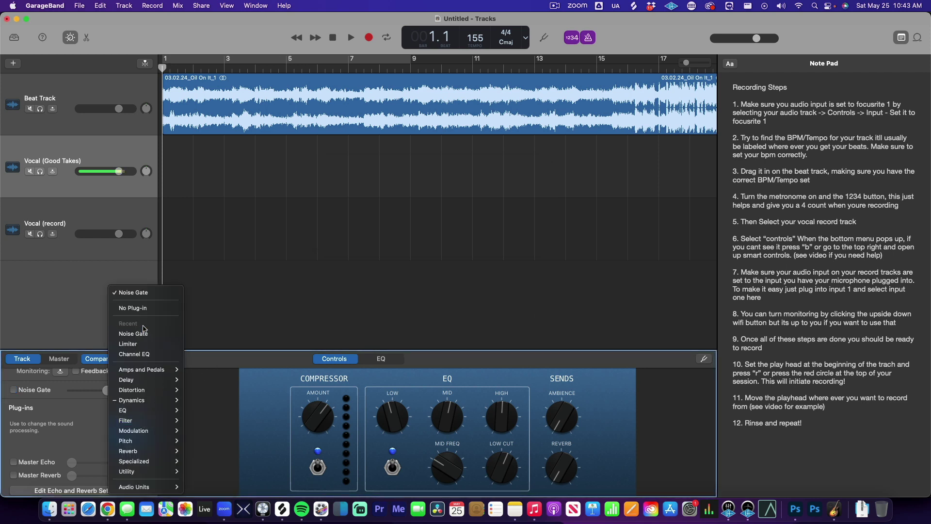
left_click(435, 248)
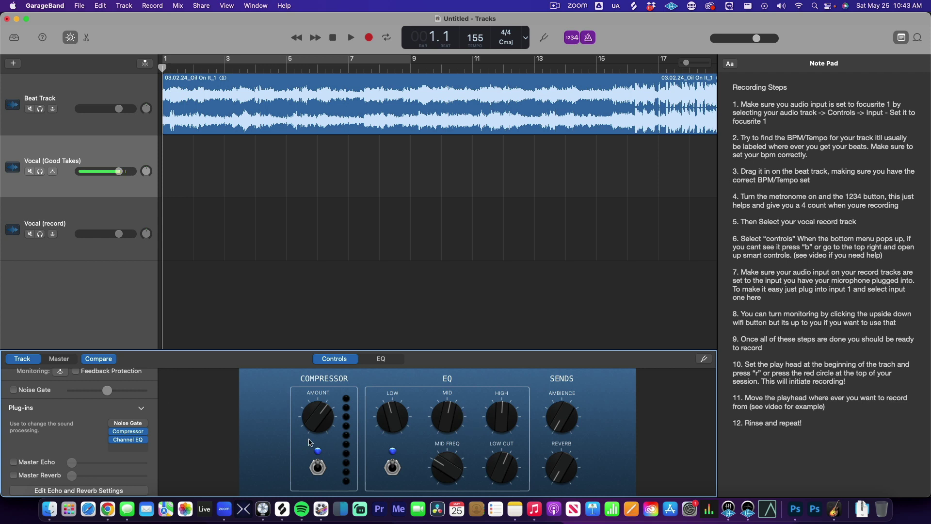
Select the Vocal (record) track and record a vocal take over the beat from bar 1 to about bar 8
left_click(76, 205)
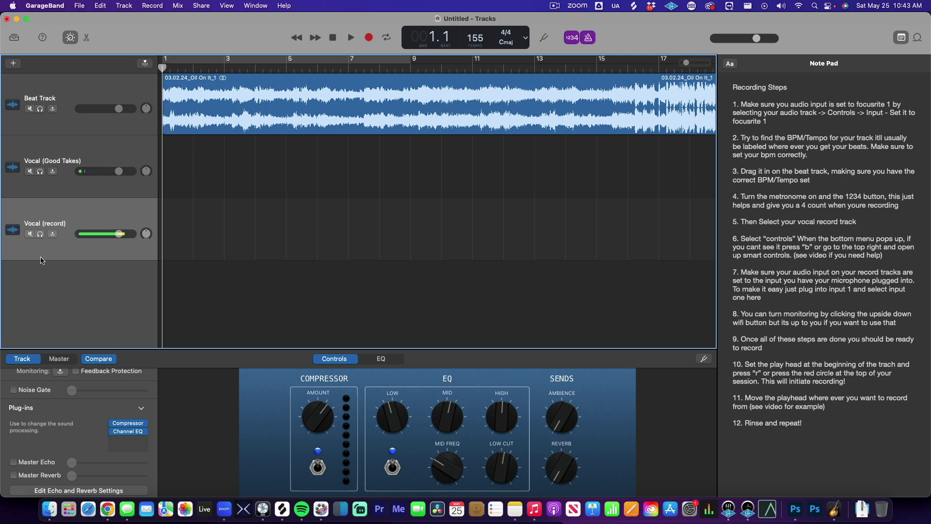
scroll(43, 407, "up", 3)
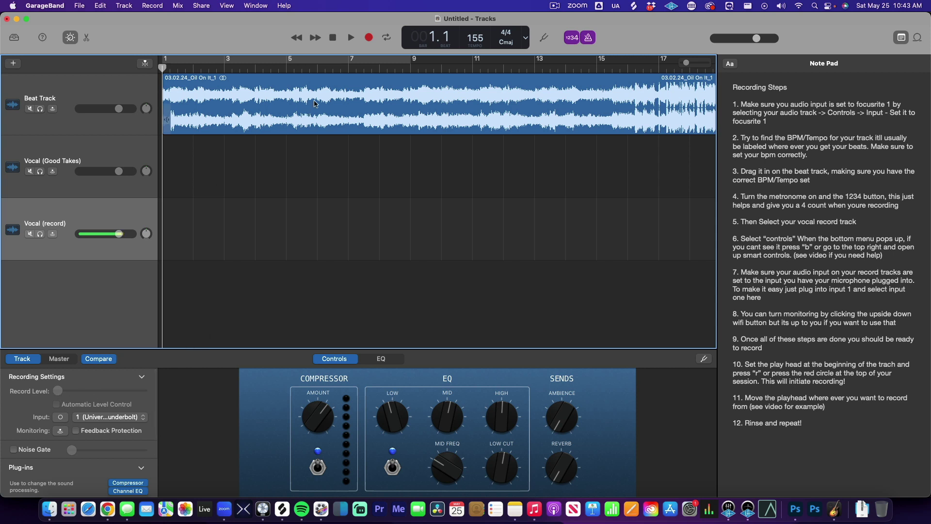
key("r")
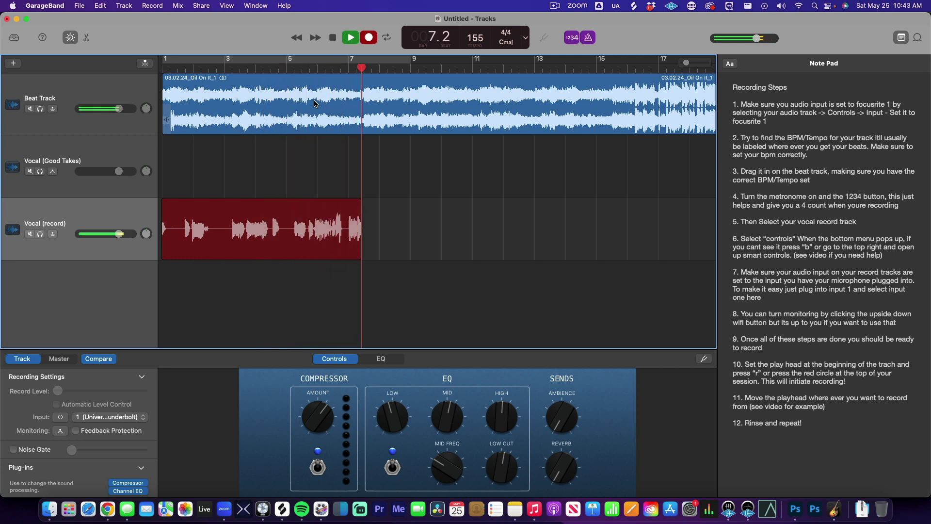
key("space")
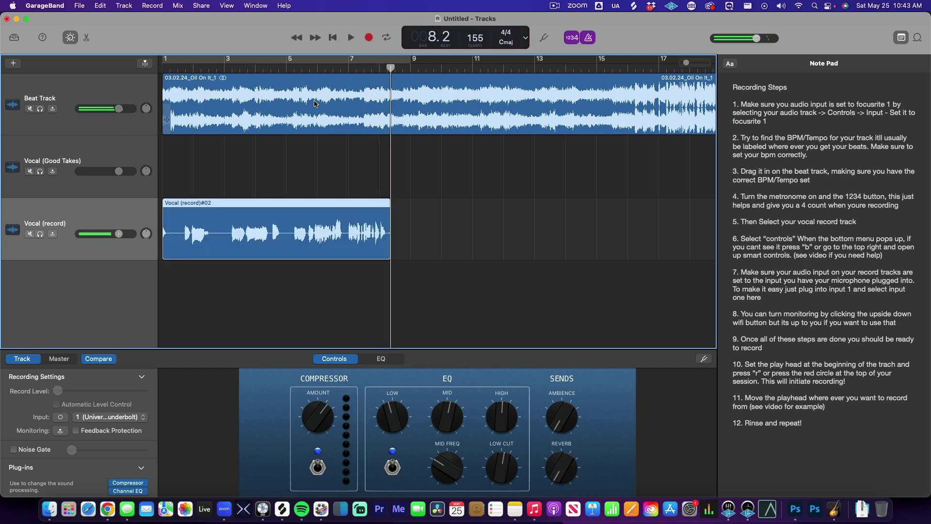
Try muting and unmuting the Vocal (record) track, leaving it unmuted
scroll(51, 224, "right", 1)
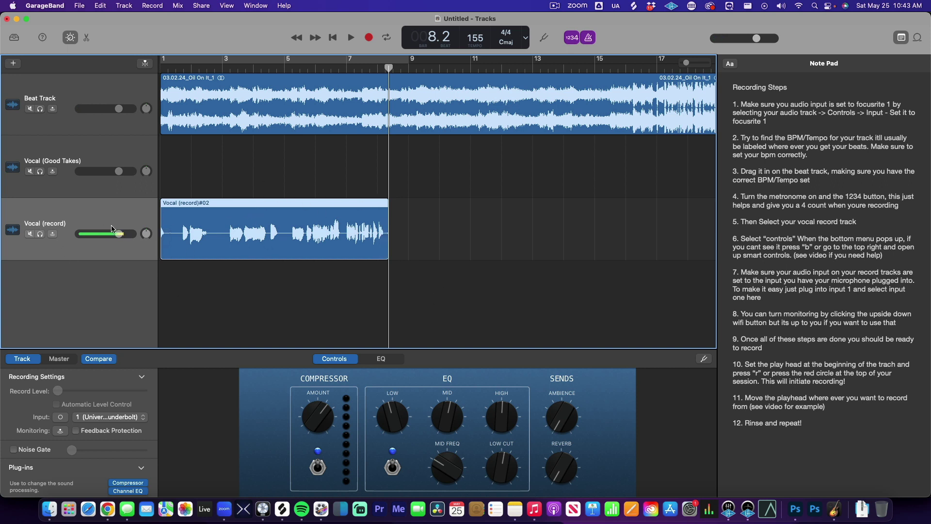
left_click_drag(163, 249, 108, 240)
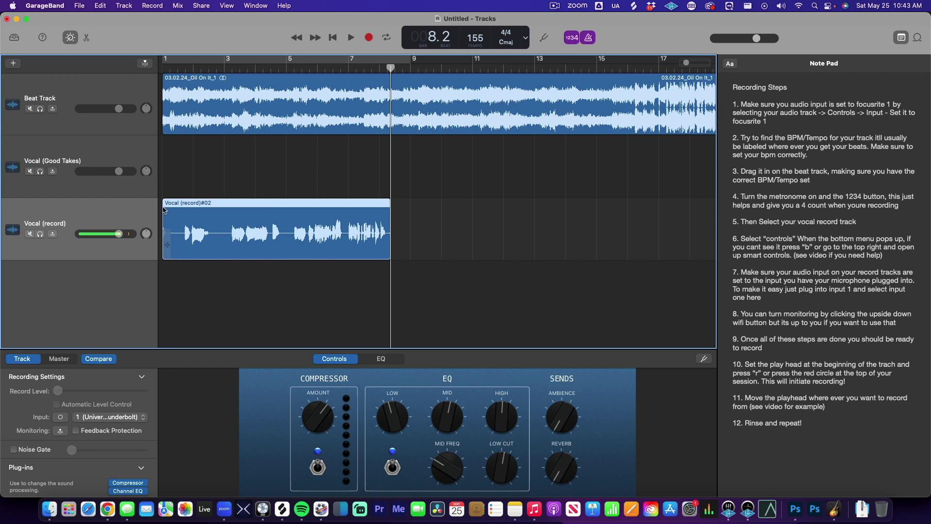
left_click(29, 234)
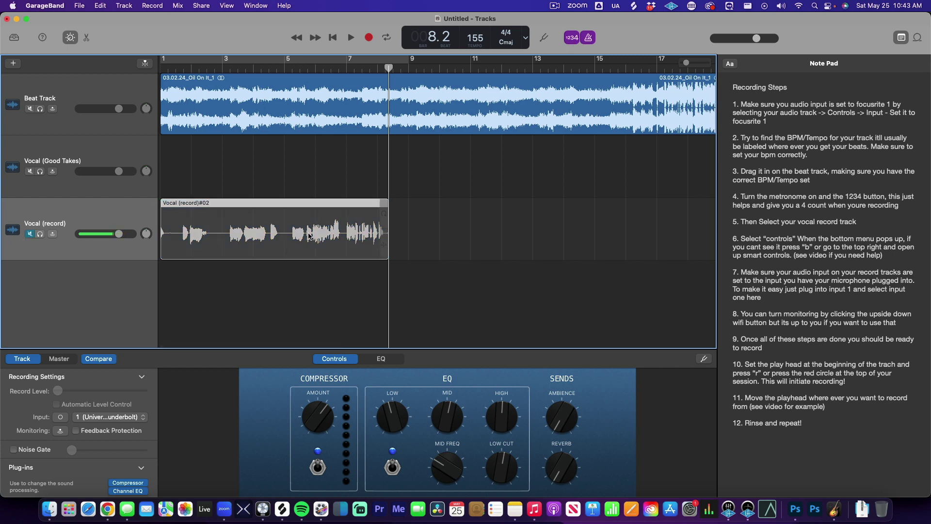
left_click(30, 234)
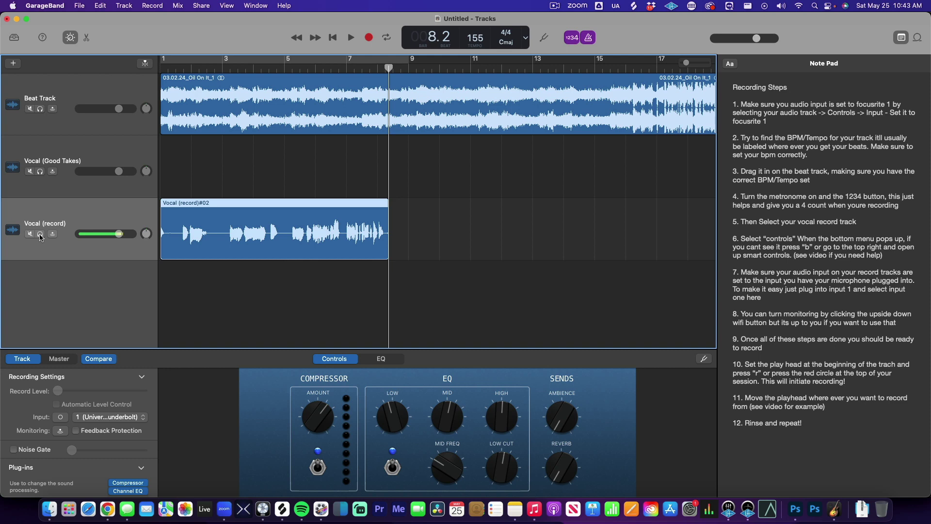
left_click(30, 235)
left_click(29, 235)
Solo the Vocal (record) track and play back the recorded take on its own
left_click(40, 234)
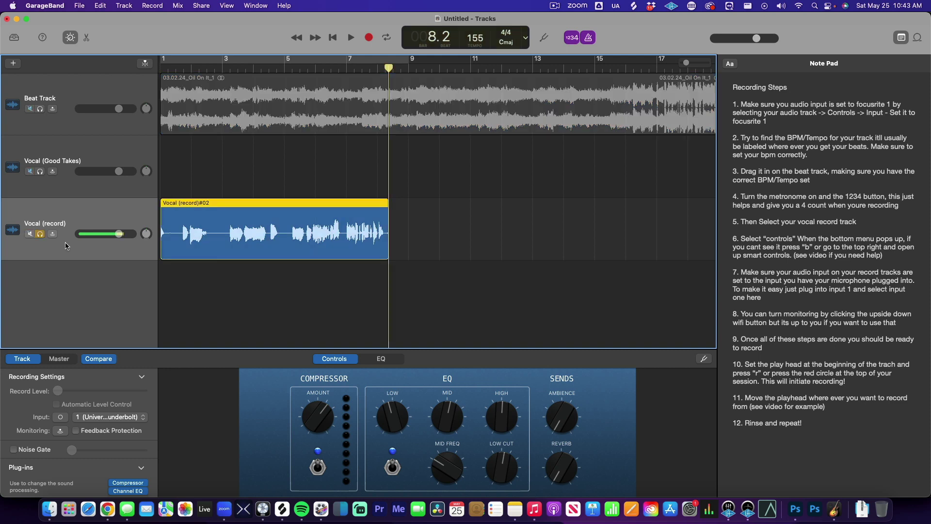
left_click(225, 68)
key("space")
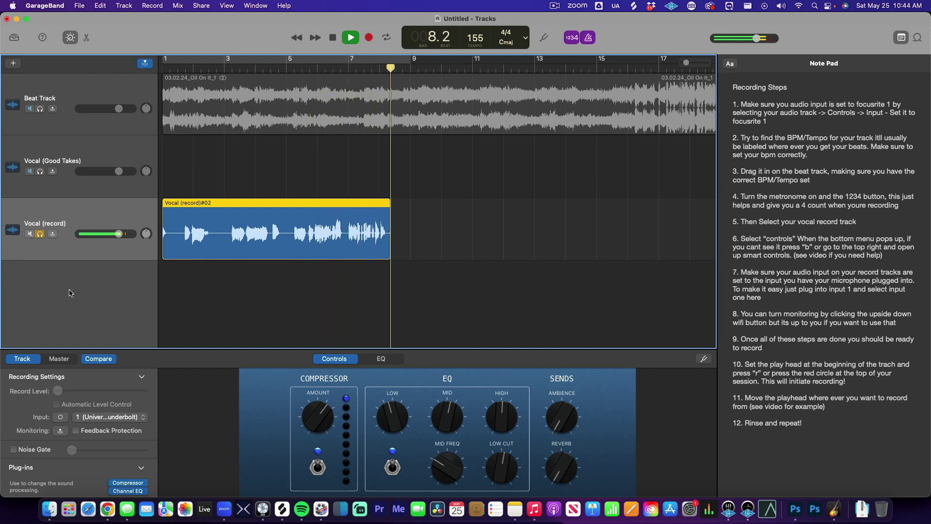
key("space")
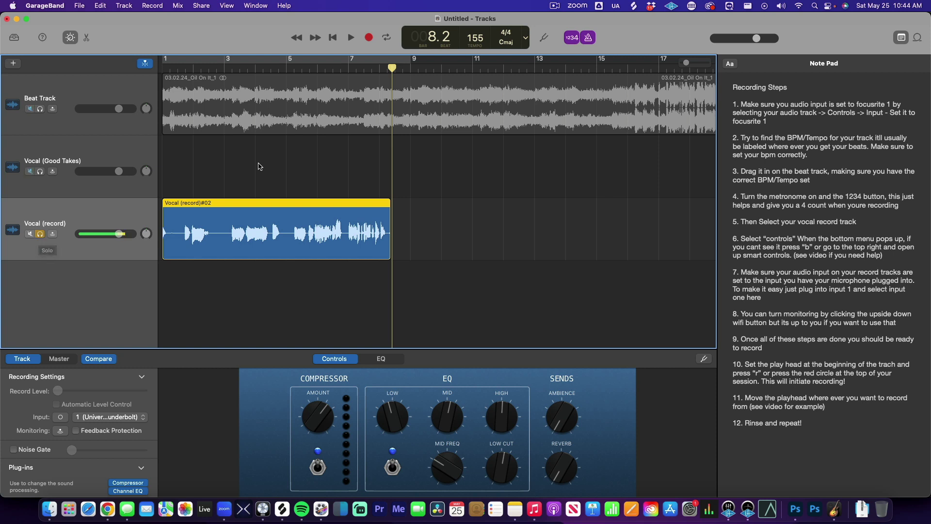
Return the playhead to bar 1, turn off solo on Vocal (record), and play the take together with the beat
left_click_drag(225, 68, 130, 71)
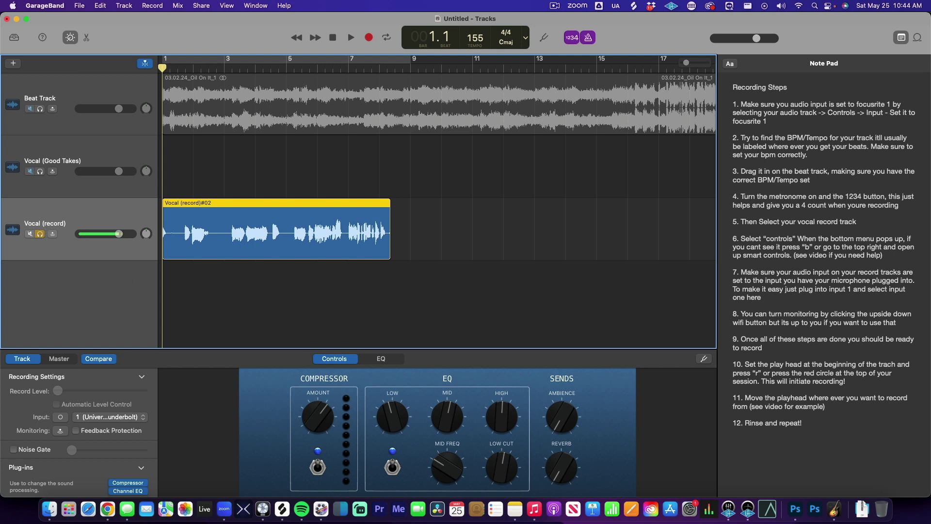
left_click(40, 234)
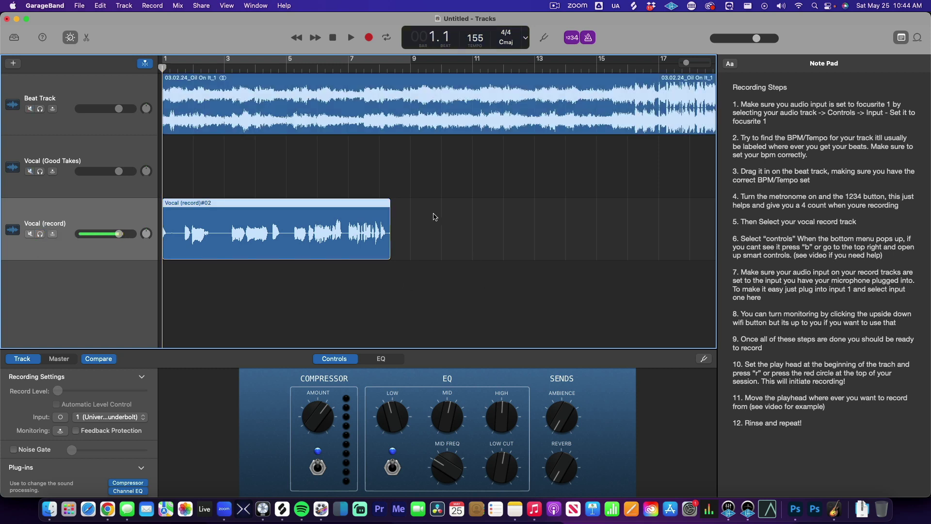
key("space")
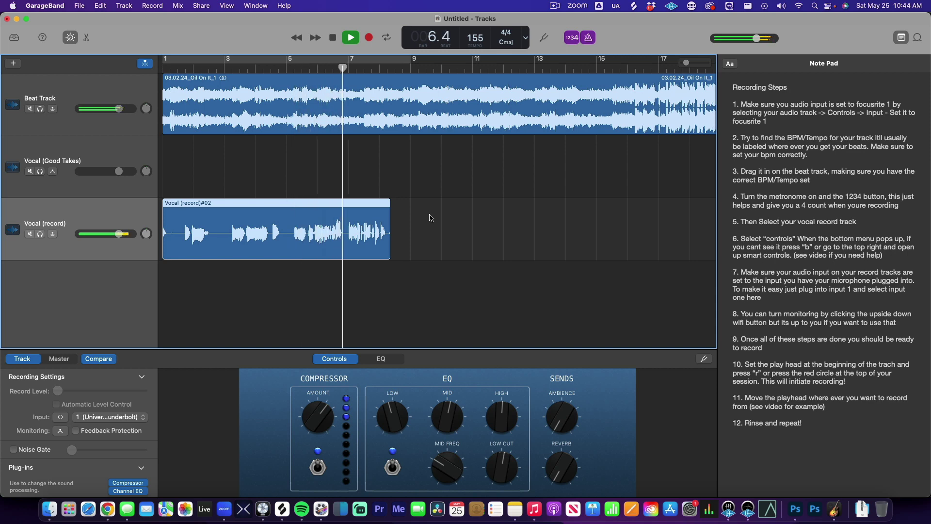
key("space")
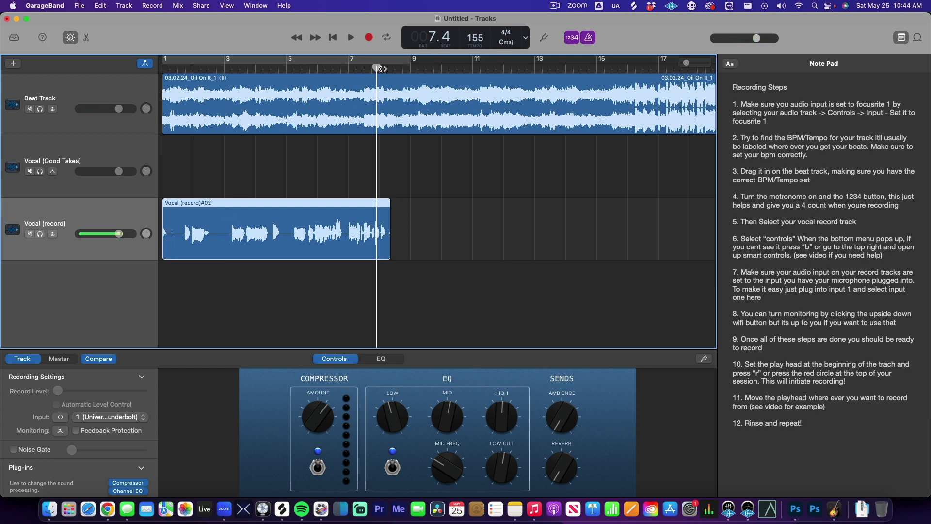
Split the recorded take on the Vocal (record) track at bar 5 and again at bar 3
left_click_drag(381, 68, 286, 80)
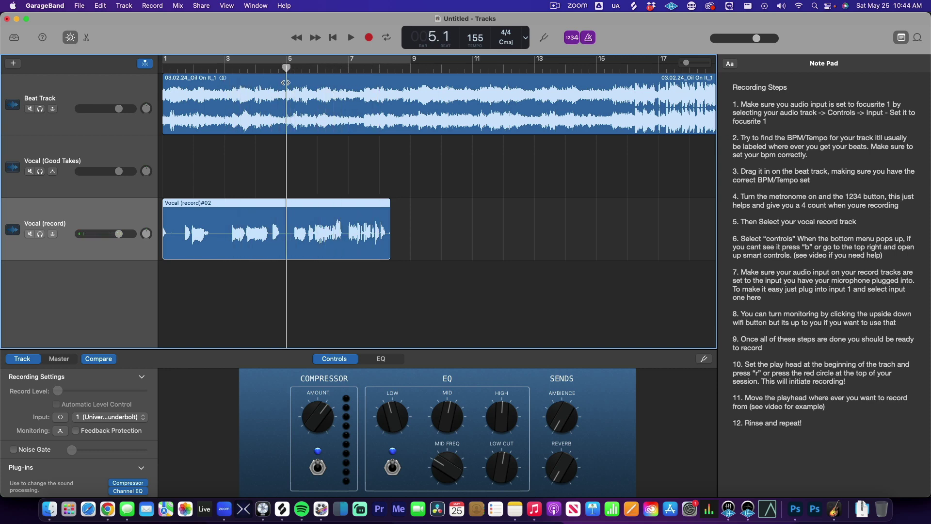
left_click(87, 37)
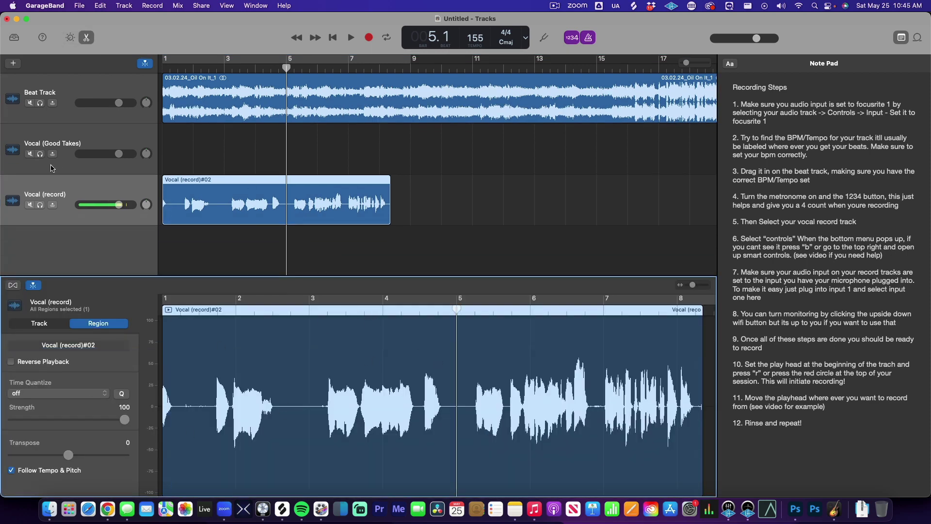
left_click(88, 34)
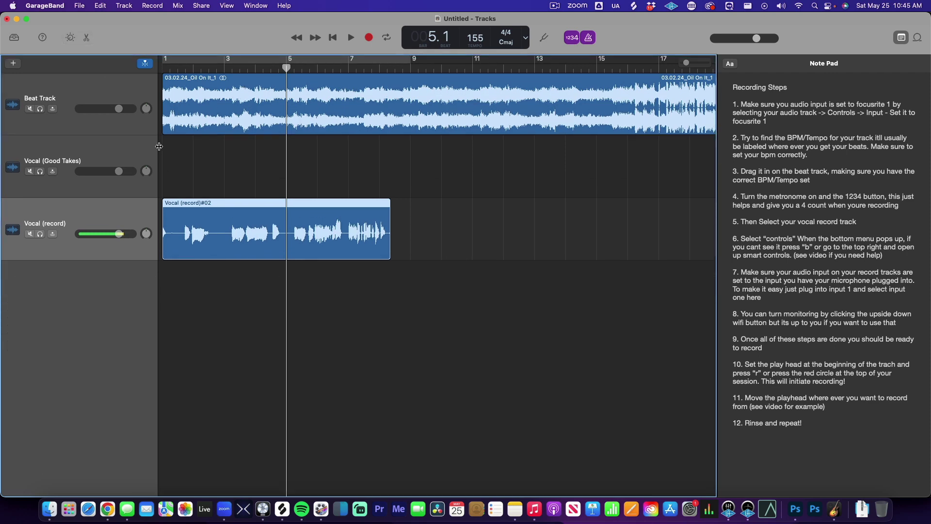
key("super+t")
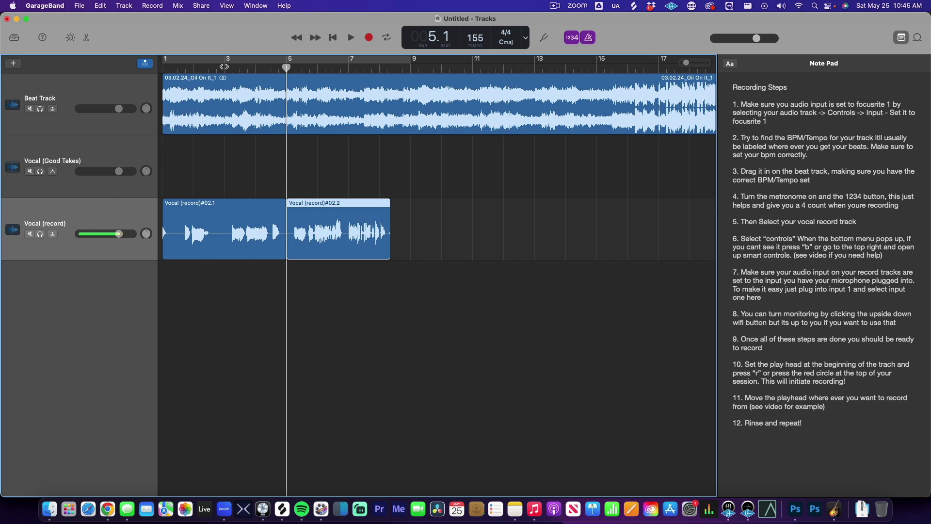
left_click(223, 67)
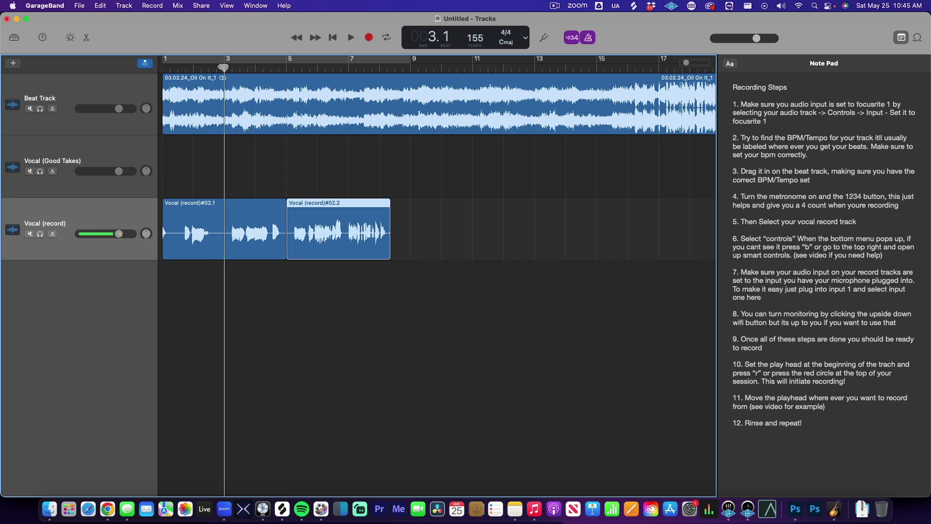
left_click(240, 234)
key("cmd+t")
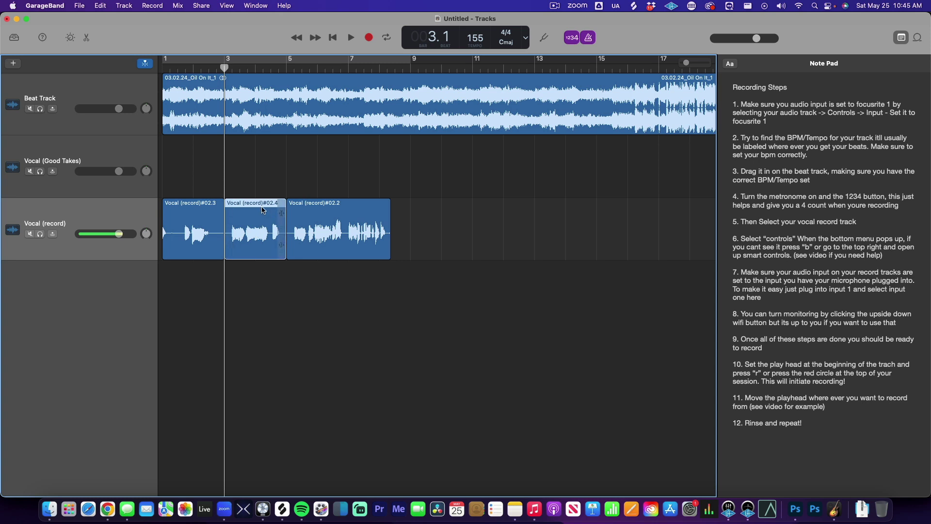
Move the middle piece of the take, from bar 3 to bar 5, up to the Vocal (Good Takes) track
mouse_move(261, 204)
left_mouse_down()
mouse_move(258, 188)
mouse_move(251, 214)
left_mouse_up()
left_click(256, 184)
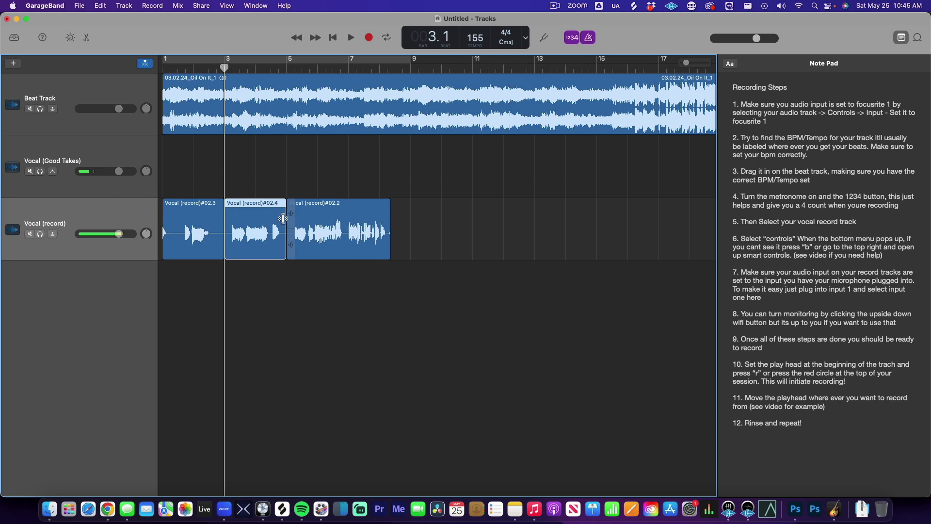
mouse_move(262, 200)
left_mouse_down()
mouse_move(262, 252)
mouse_move(260, 186)
left_mouse_up()
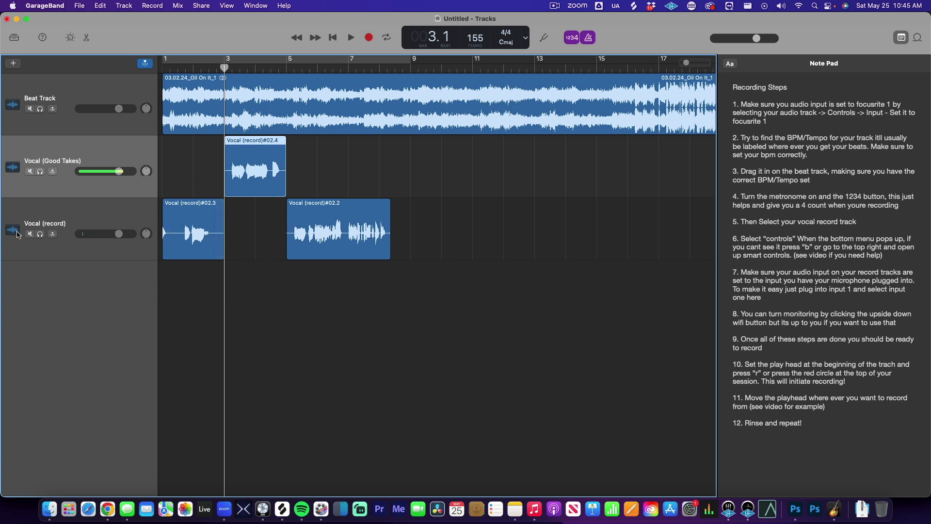
Mute the Vocal (record) track and play from near bar 1 to hear the good take with the beat
left_click(30, 234)
left_click_drag(225, 66, 170, 67)
key("space")
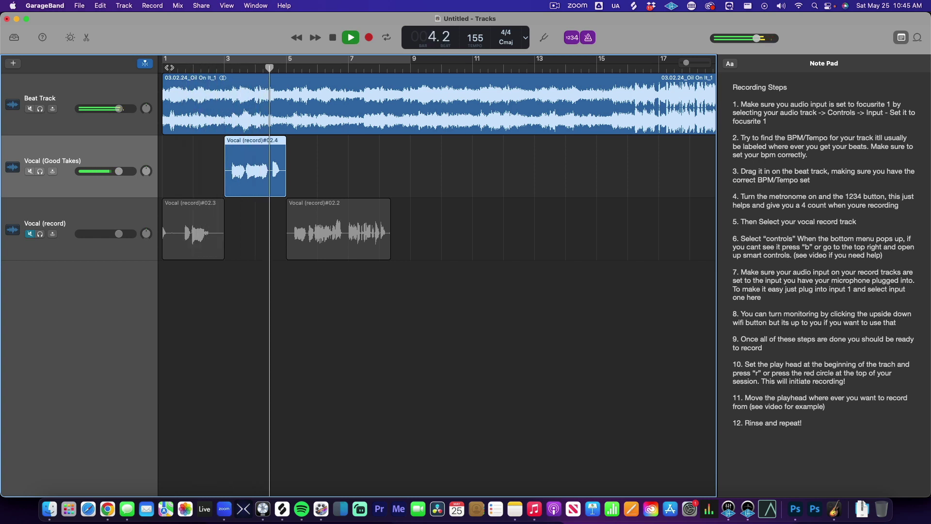
key("space")
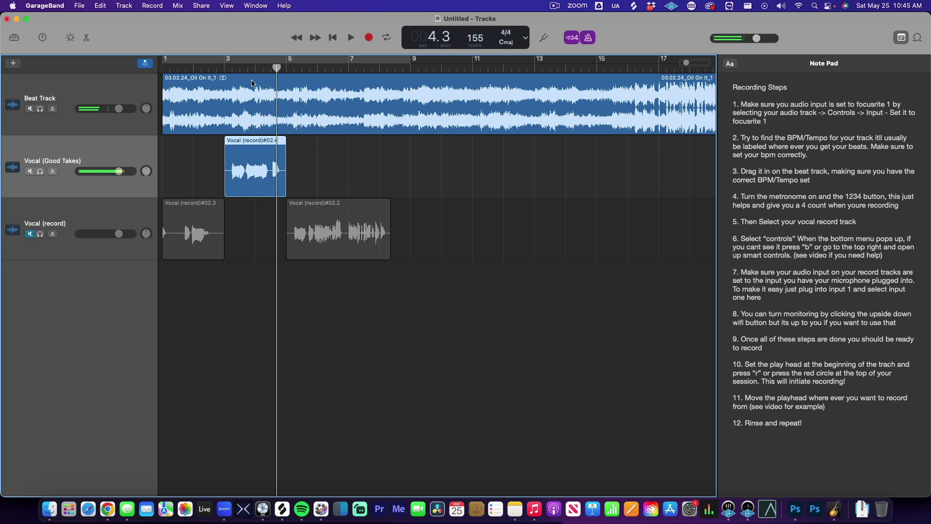
Undo the move to Vocal (Good Takes), and delete all three pieces of the take from the Vocal (record) track
key("super+z")
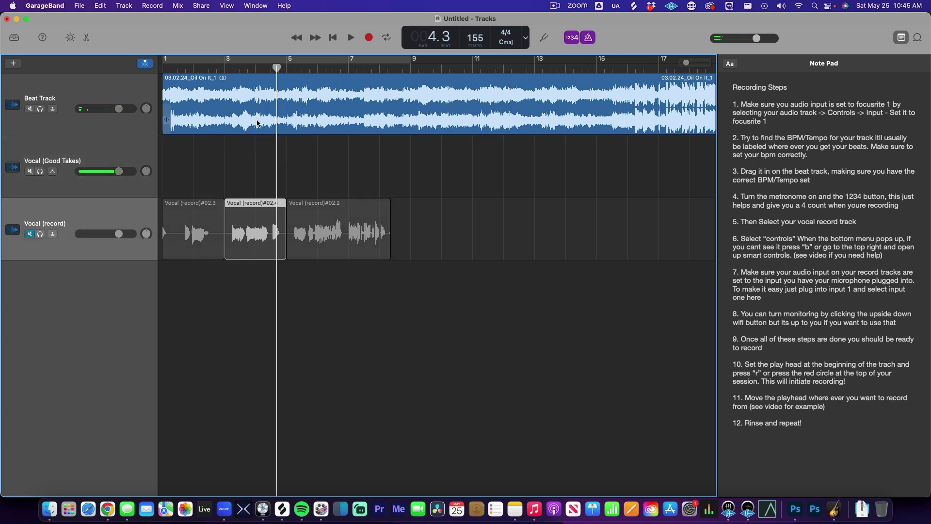
left_click_drag(343, 289, 200, 209)
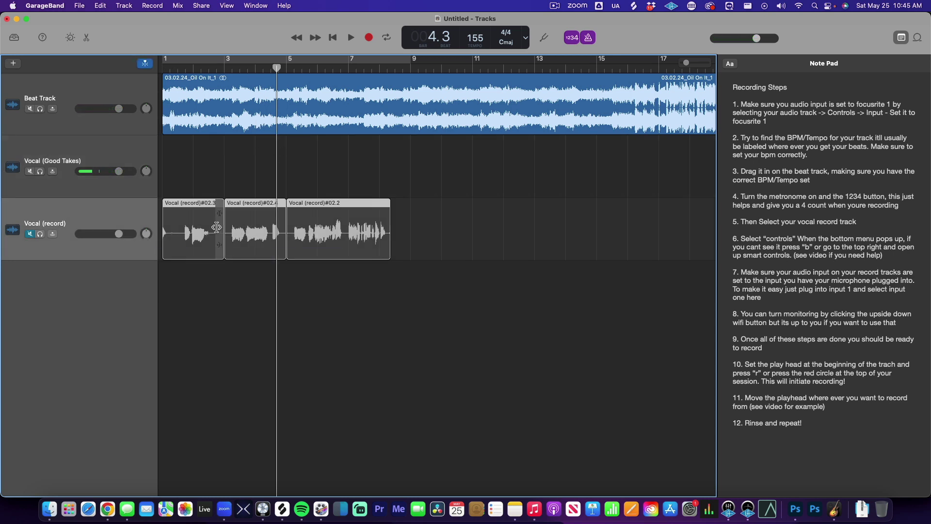
key("Delete")
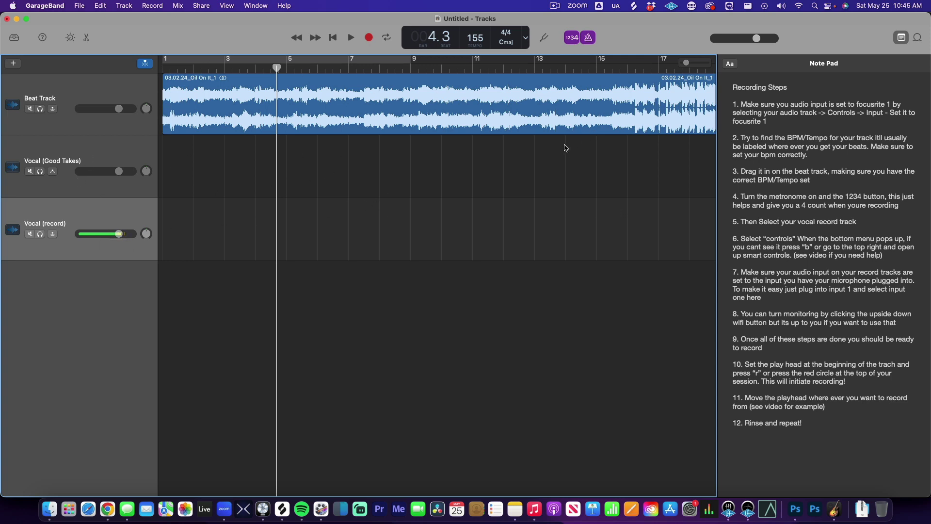
Turn on cycling, set the cycle range from bar 41 to bar 49, and play the loop briefly
scroll(538, 146, "right", 2)
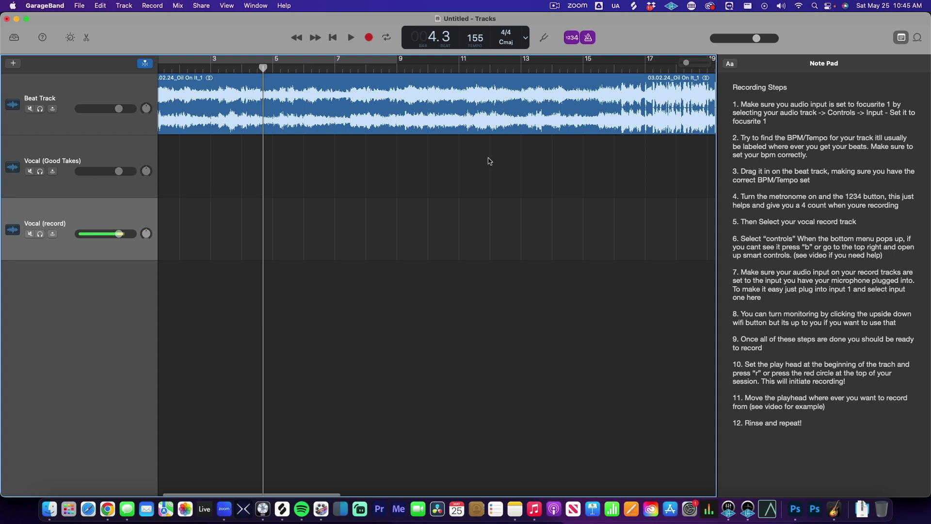
scroll(289, 185, "right", 15)
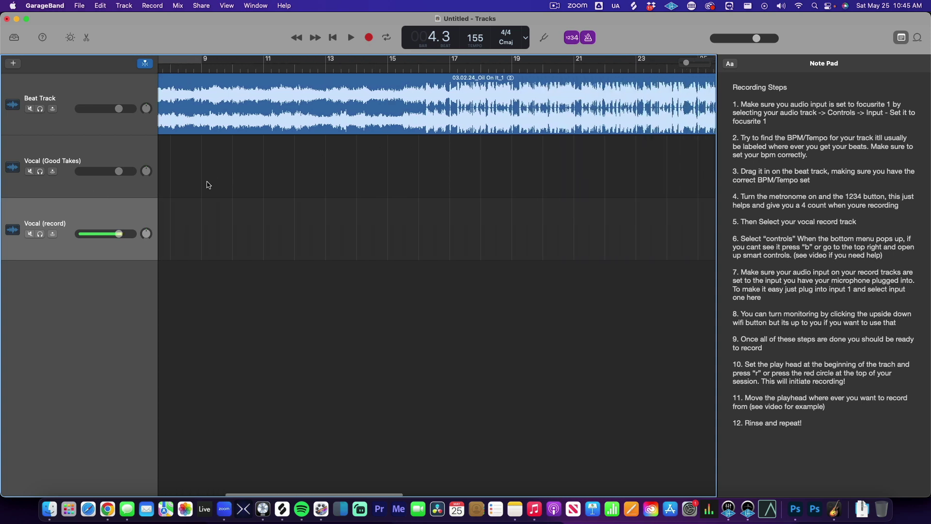
scroll(209, 184, "right", 10)
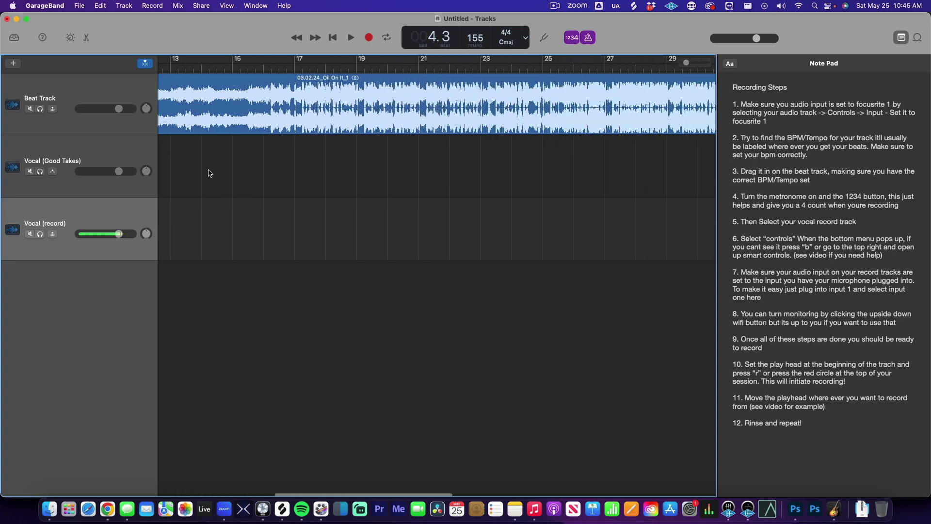
scroll(412, 102, "right", 20)
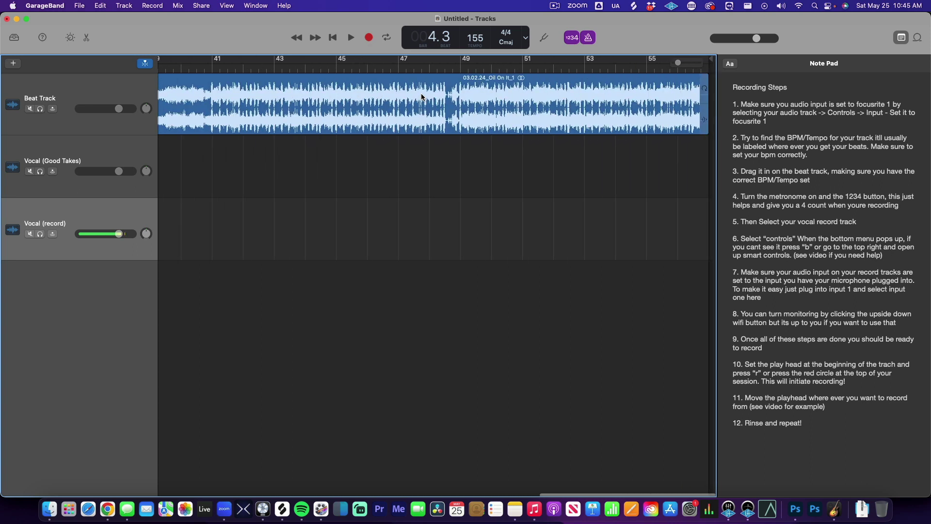
left_click(386, 41)
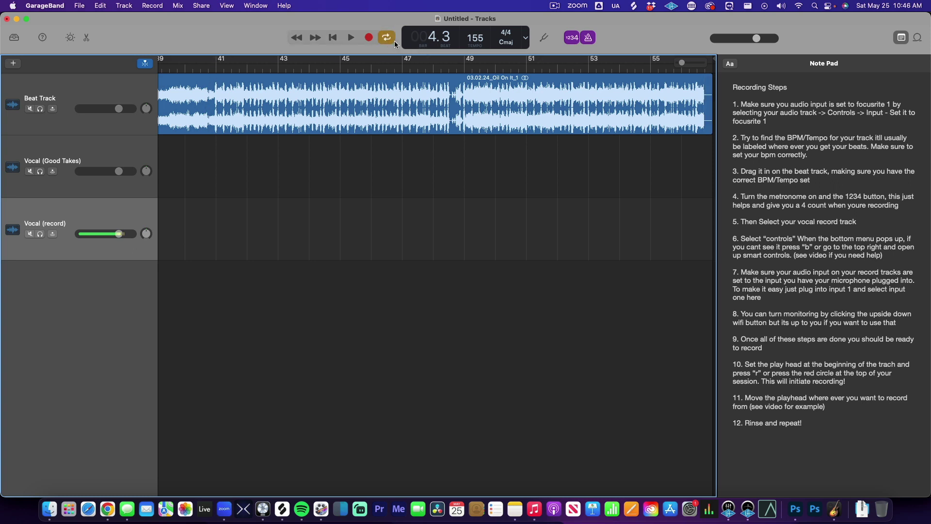
left_click(388, 39)
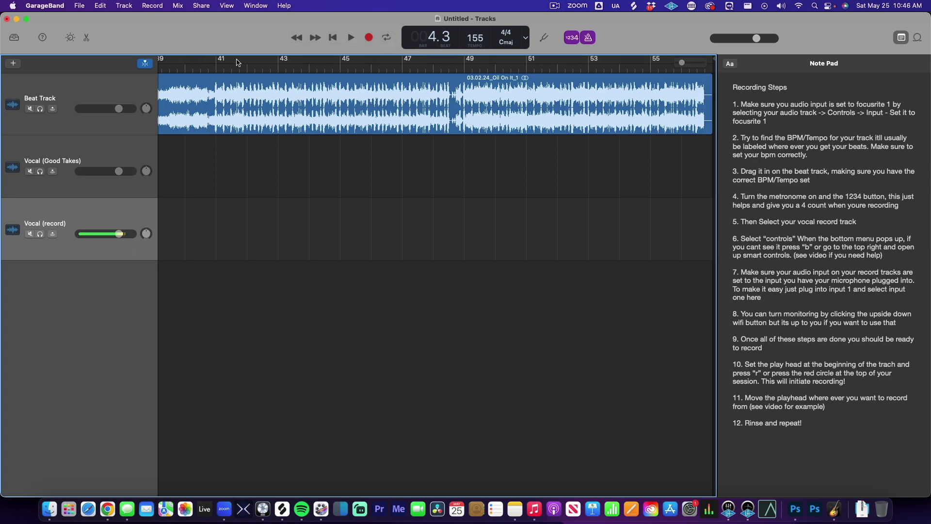
left_click_drag(222, 61, 464, 77)
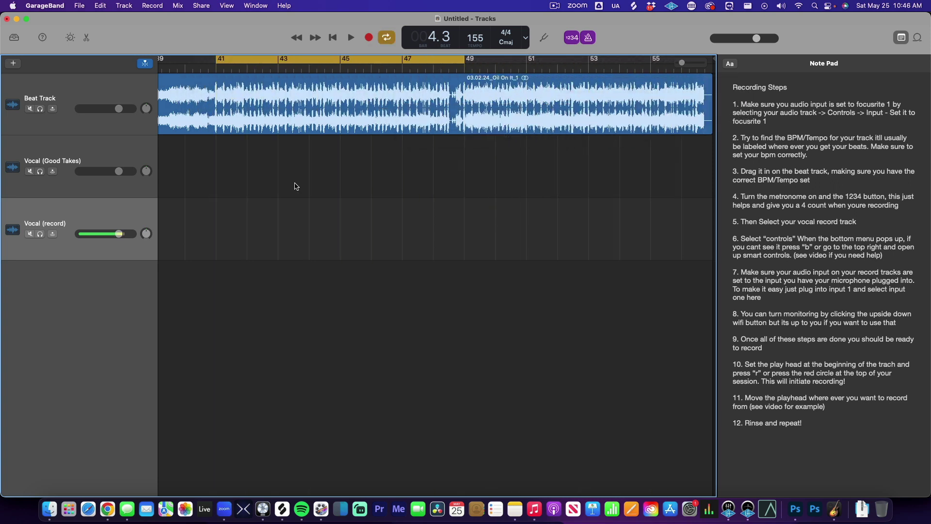
key("space")
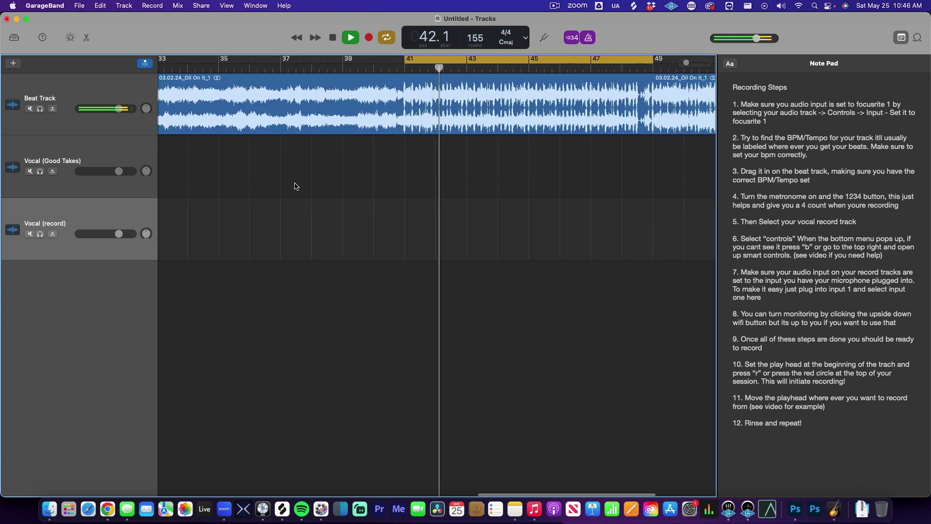
key("space")
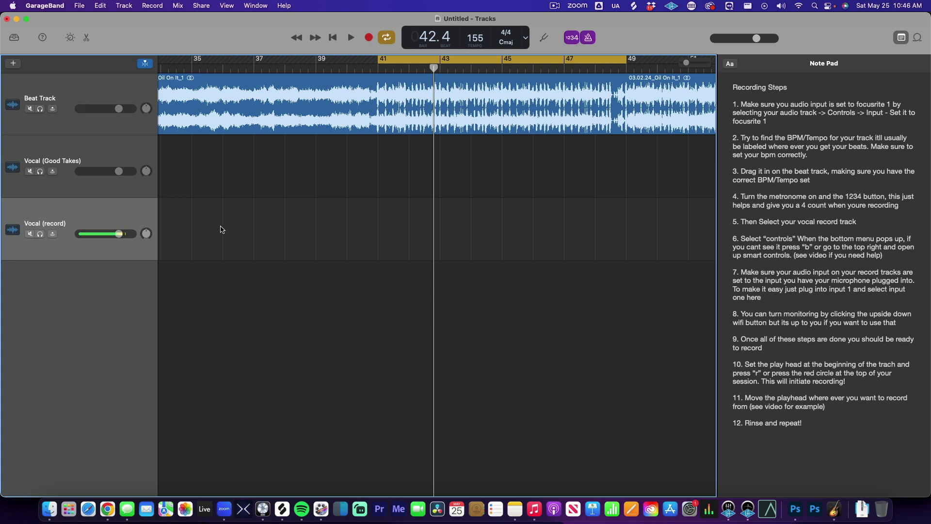
Shorten the cycle range to end at bar 43 and record four looped takes on the Vocal (record) track
left_click_drag(625, 59, 440, 88)
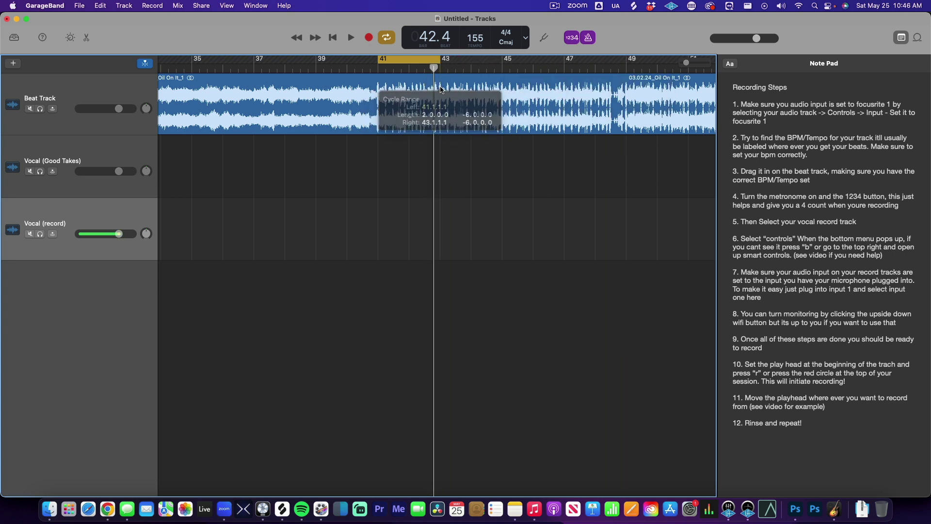
key("r")
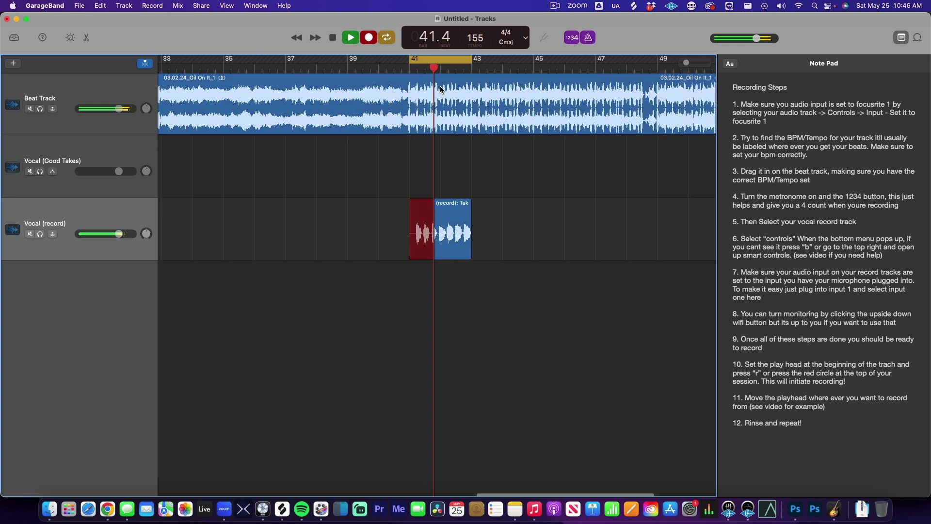
key("space")
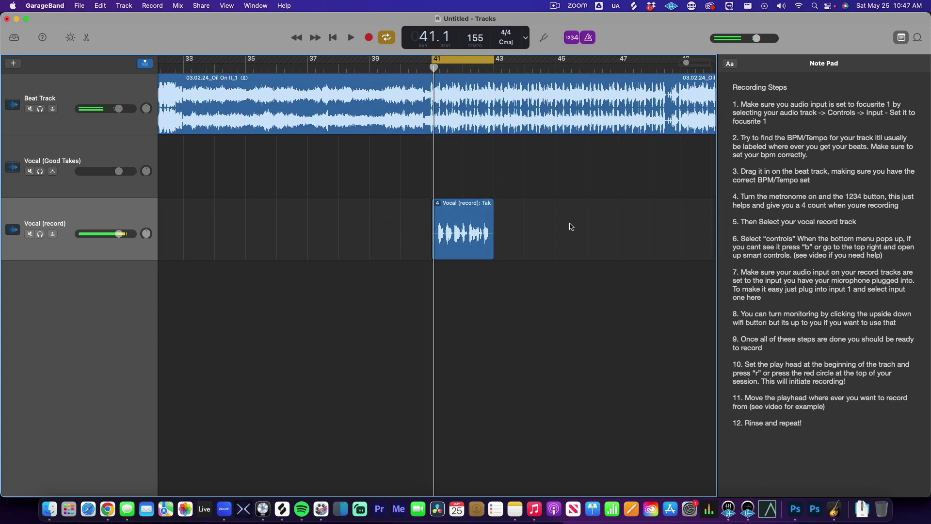
Switch the looped recording to Take 2, and try moving it up to the Vocal (Good Takes) track
left_click(437, 205)
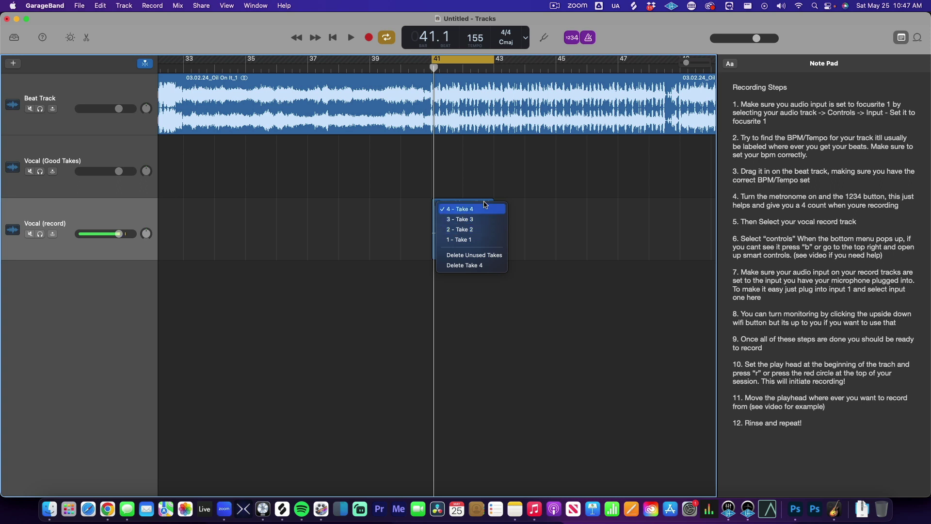
left_click(476, 229)
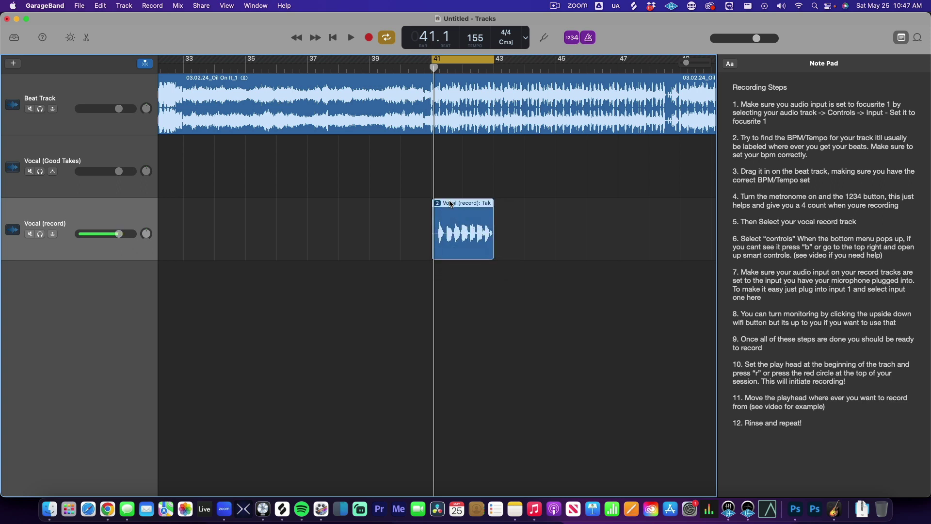
left_click_drag(475, 228, 455, 209)
key("super+z")
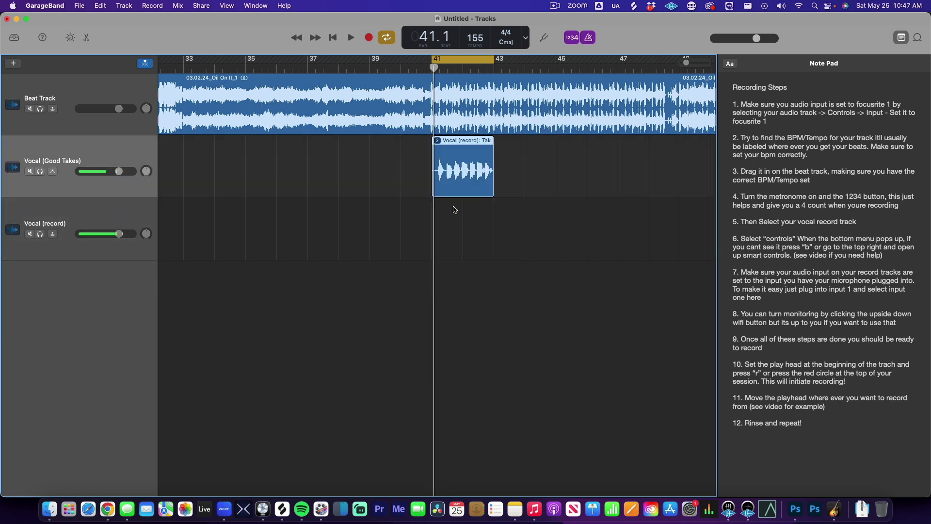
key("super+shift+z")
right_click(454, 209)
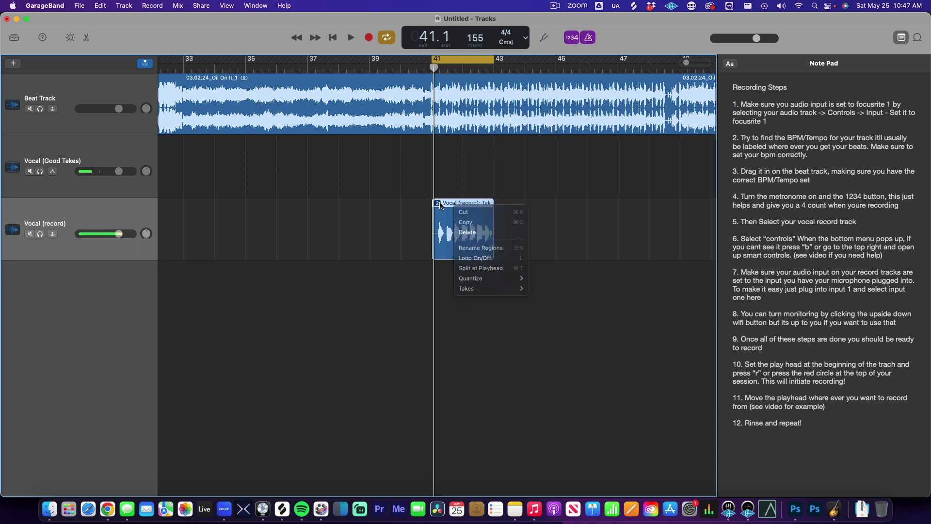
Delete the unused takes so only Take 2 is kept, and move its region to Vocal (Good Takes) and back to Vocal (record)
left_click(436, 203)
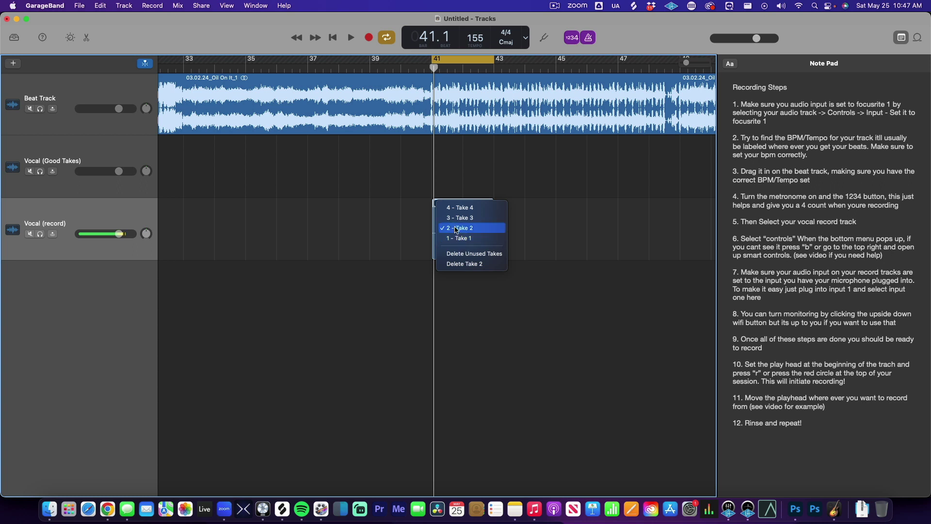
left_click(489, 258)
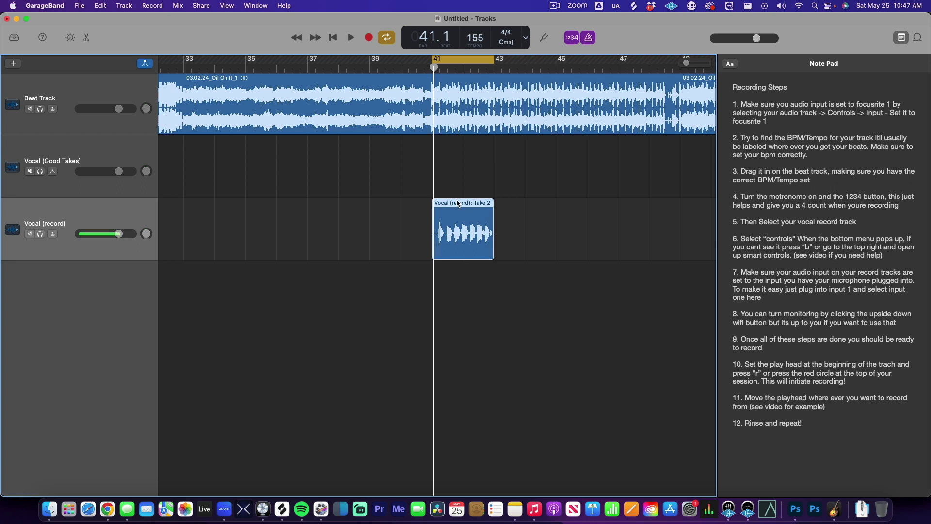
left_click_drag(464, 211, 462, 155)
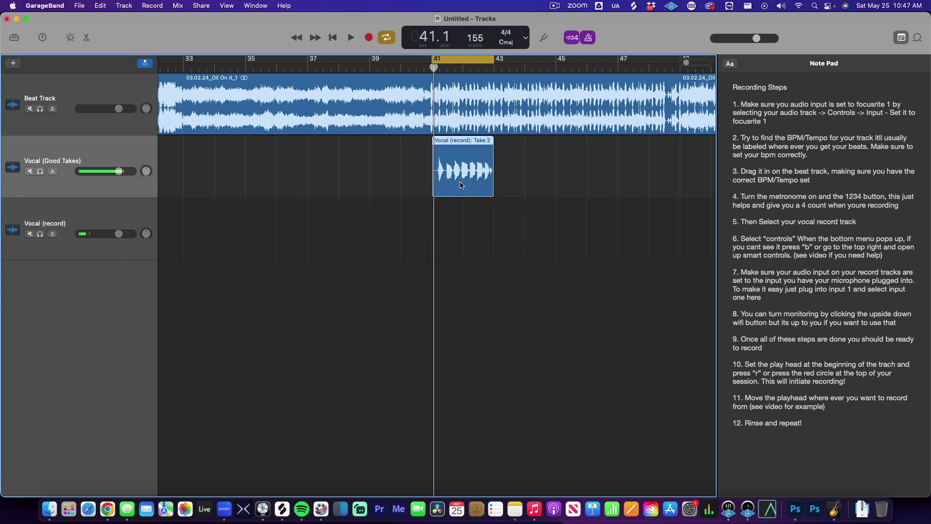
left_click_drag(461, 185, 493, 238)
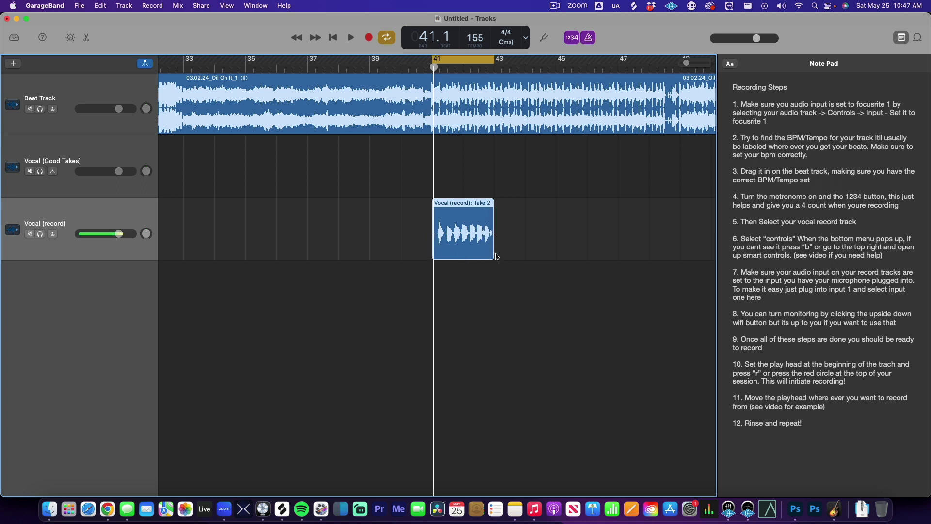
Try extending the Take 2 region's end to about bar 48 and its start to about bar 39.3, and undo both
mouse_move(476, 245)
left_click_drag(492, 256, 719, 259)
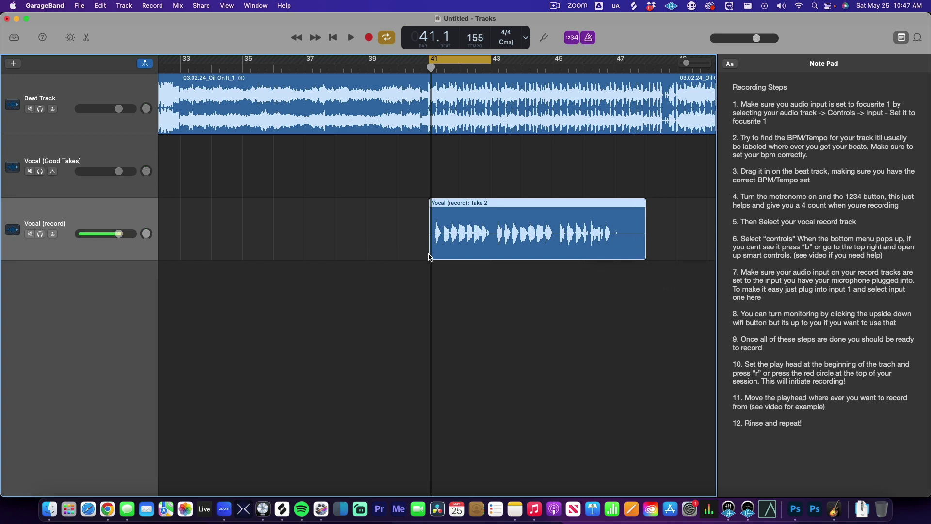
left_click_drag(430, 257, 382, 254)
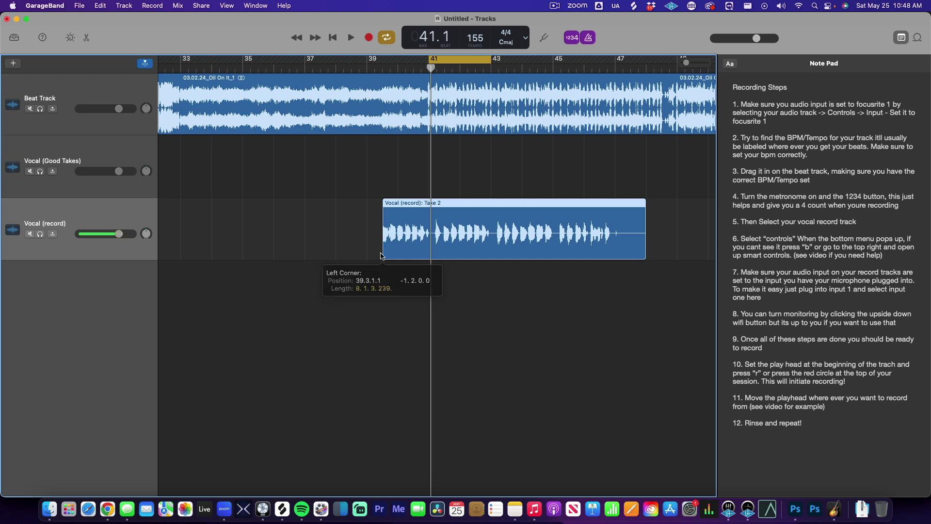
key("super+z")
key("super+z")
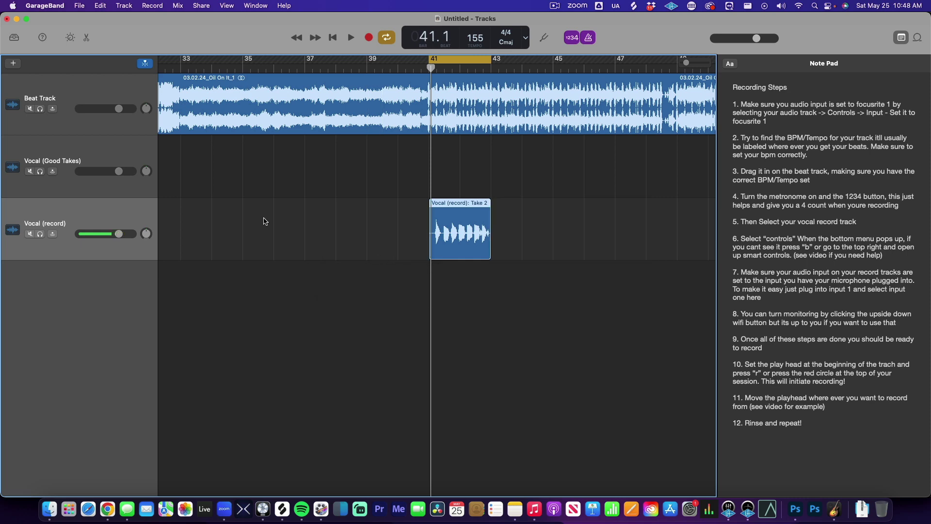
Delete the Take 2 region from the Vocal (record) track at bar 41
scroll(265, 222, "left", 20)
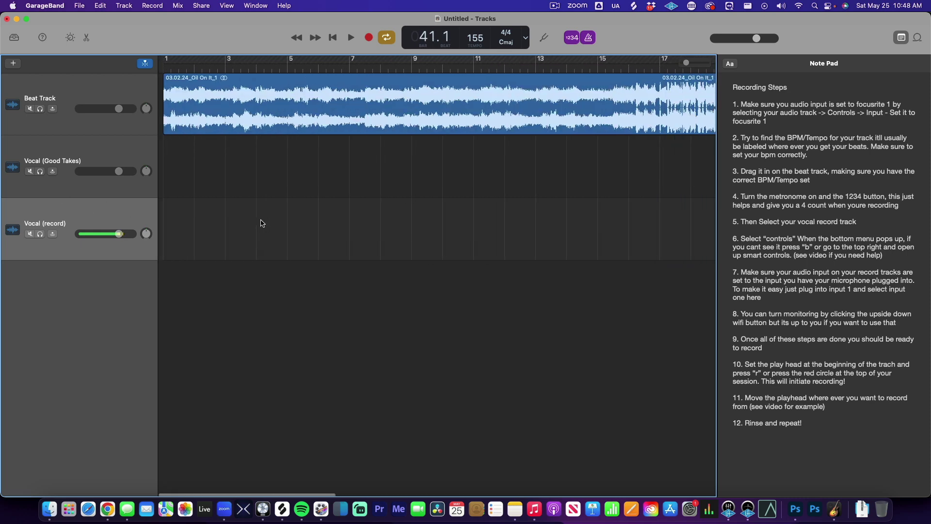
scroll(261, 223, "right", 20)
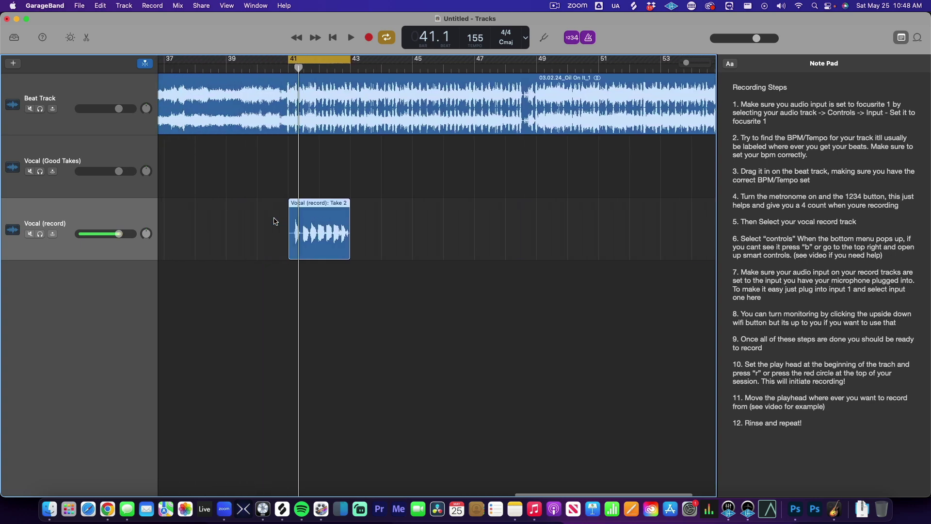
scroll(273, 221, "left", 2)
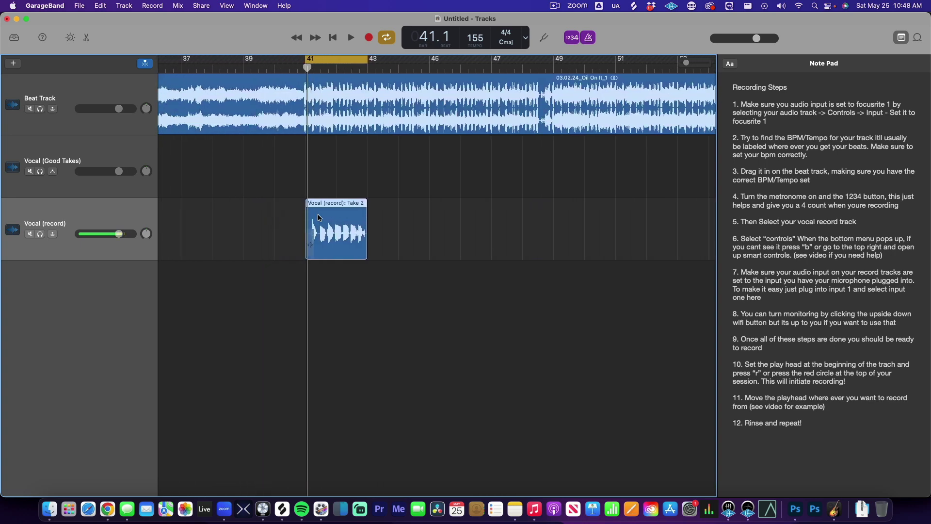
key("Delete")
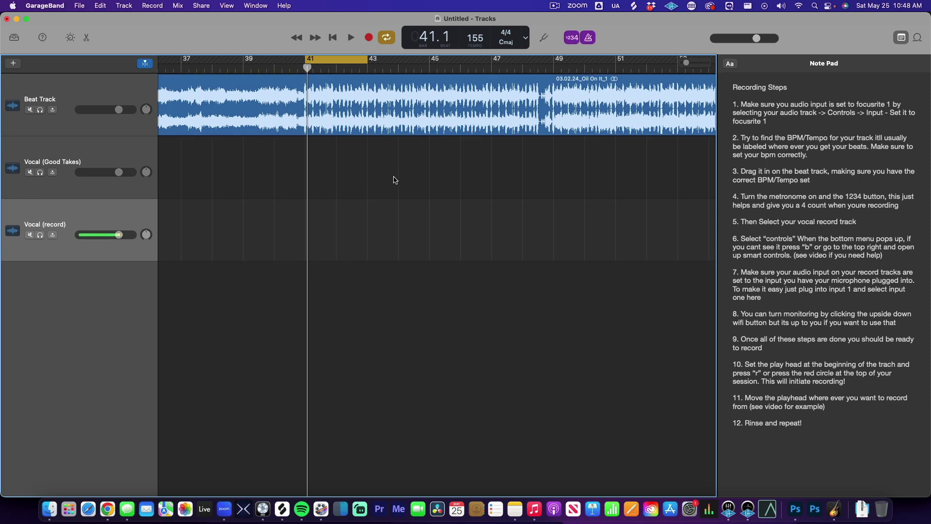
scroll(416, 163, "left", 5)
scroll(417, 163, "left", 20)
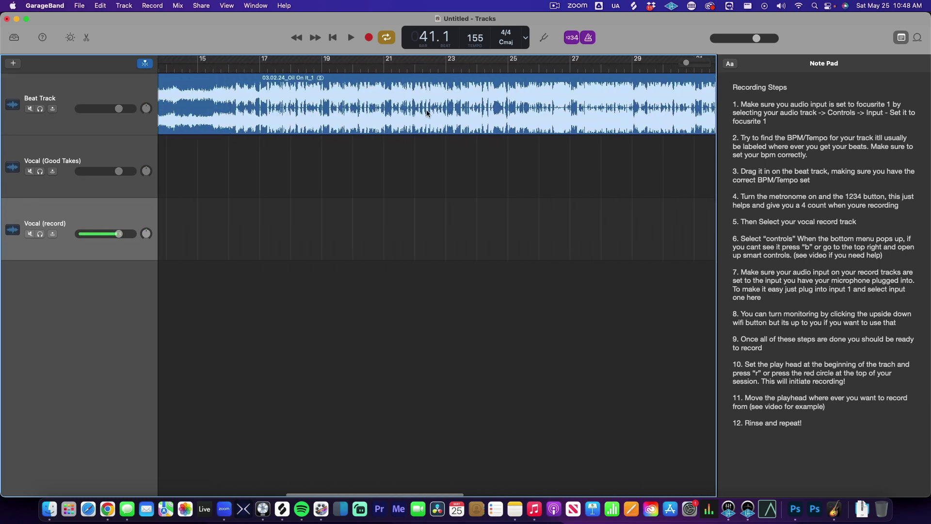
scroll(370, 107, "right", 20)
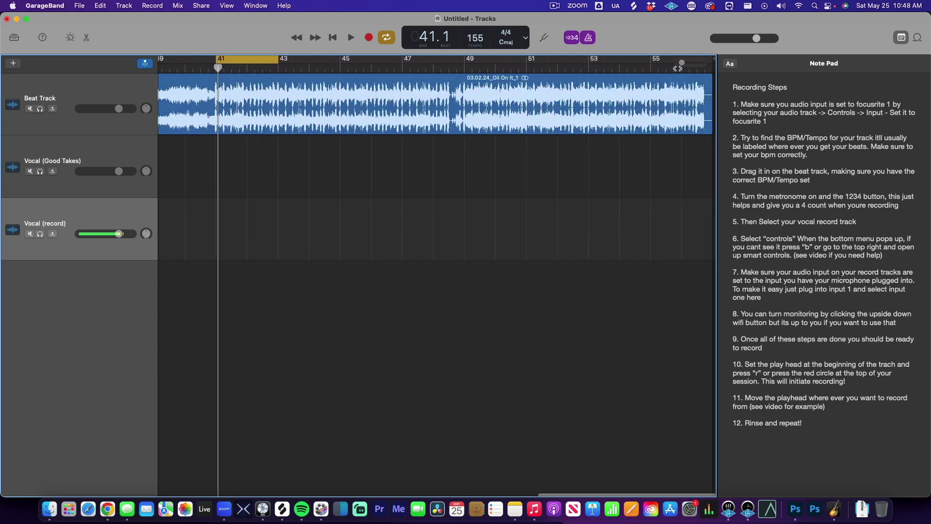
scroll(218, 218, "left", 20)
scroll(218, 218, "left", 3)
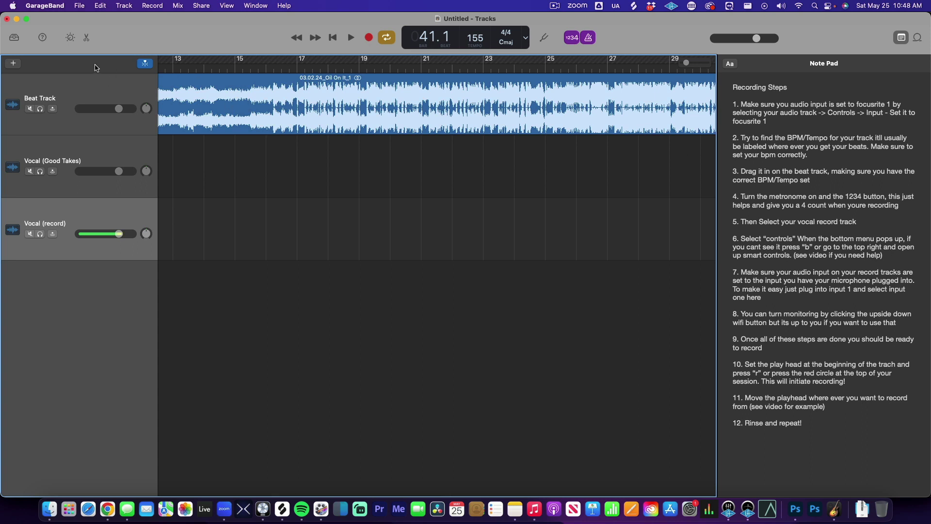
Open the Smart Controls for the Vocal (record) track and browse the plug-in categories offered for an empty plug-in slot
key("b")
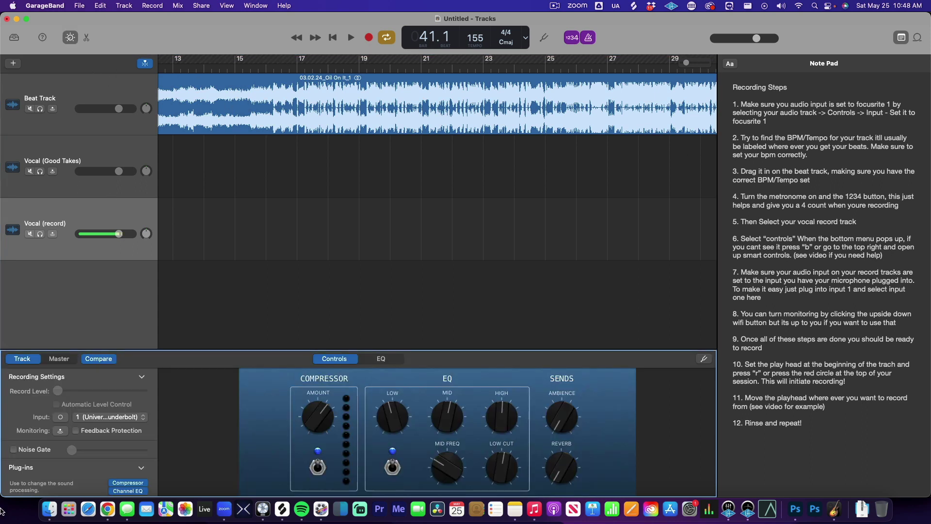
scroll(53, 480, "down", 4)
left_click(113, 439)
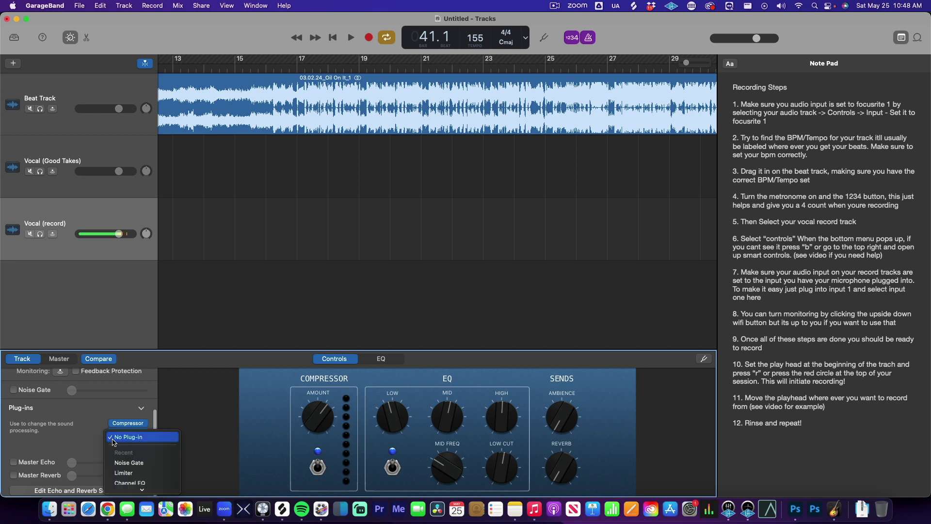
mouse_move(140, 478)
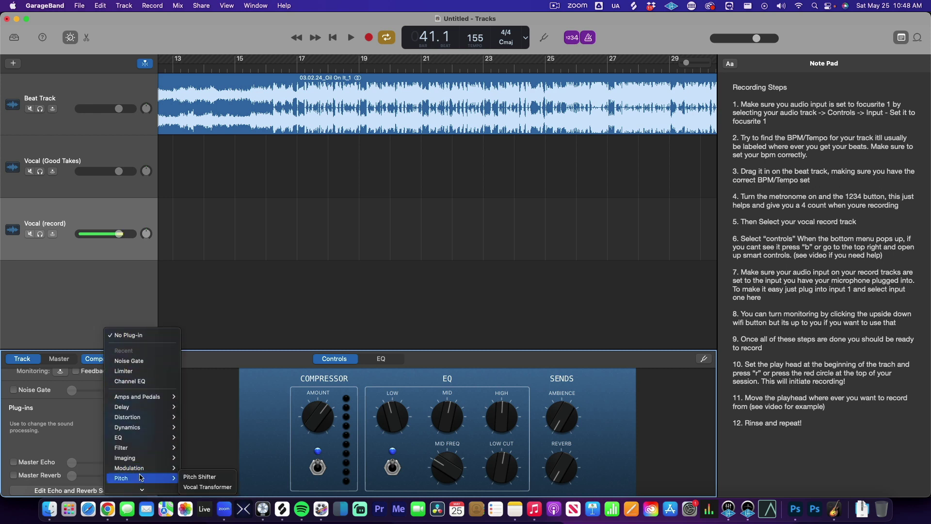
scroll(145, 441, "down", 2)
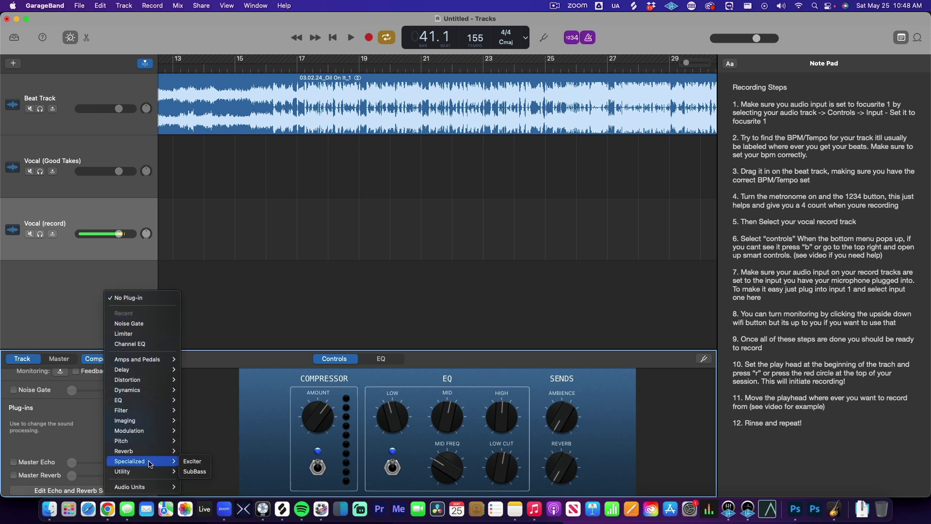
mouse_move(143, 456)
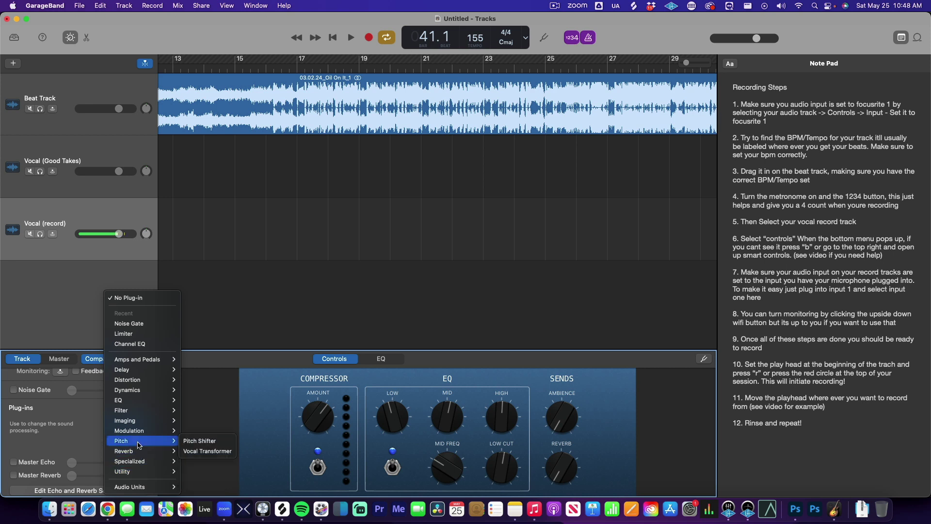
mouse_move(145, 421)
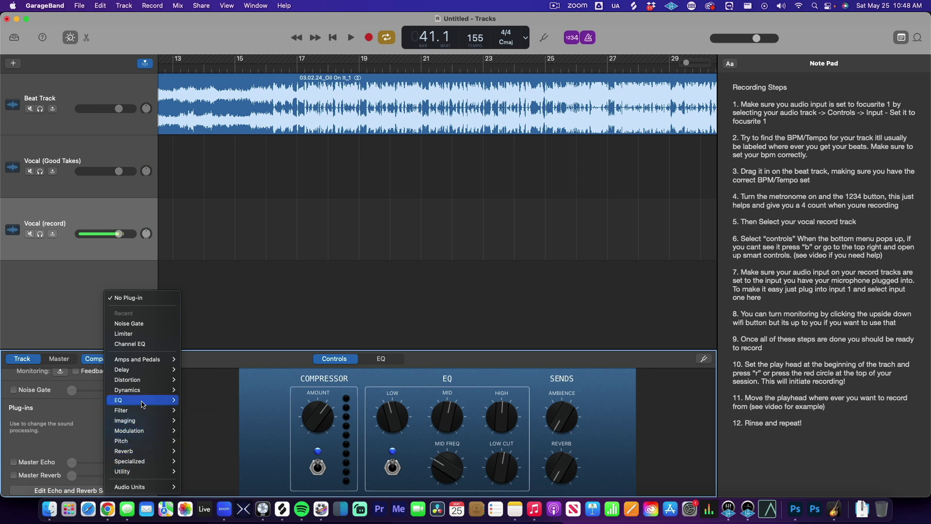
mouse_move(144, 404)
Close the plug-in list, view the Vocal (record) track's EQ curve, and return to its compressor, EQ and sends controls
left_click(388, 361)
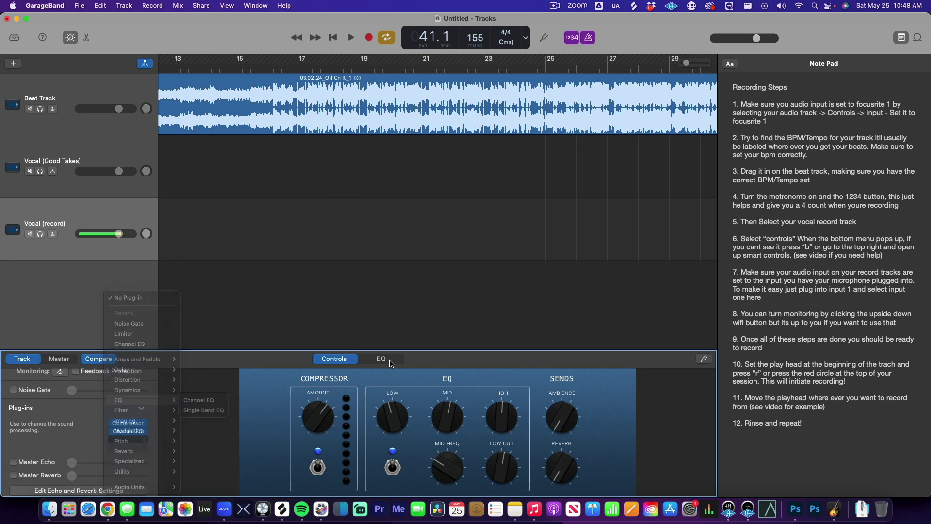
left_click(388, 361)
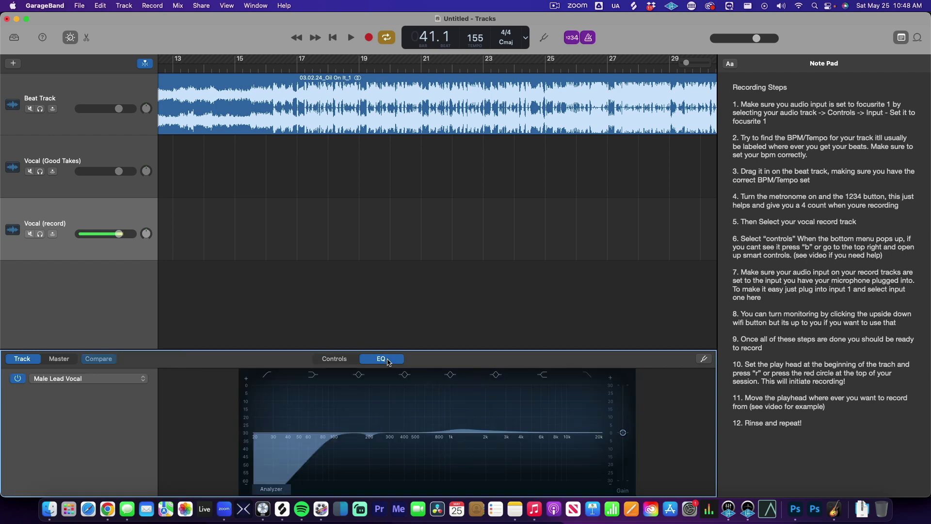
left_click(335, 358)
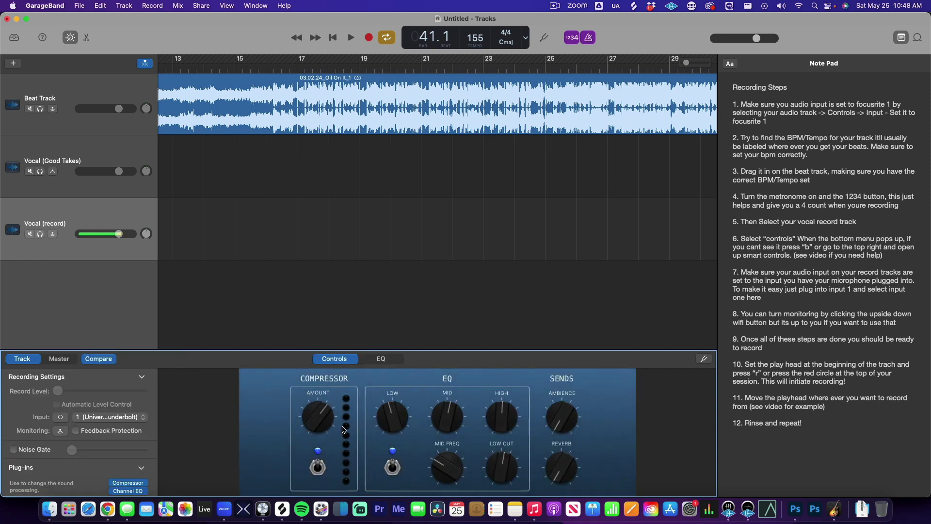